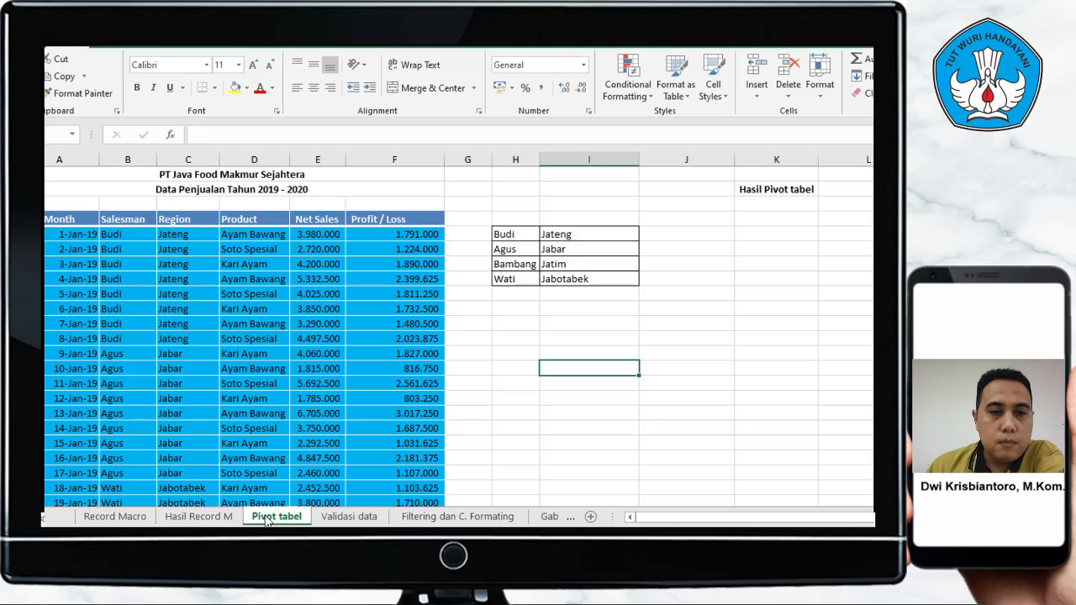
- Examine the title and column headings of the 2019 - 2020 sales data, especially Net Sales and Profit / Loss
click(720, 278)
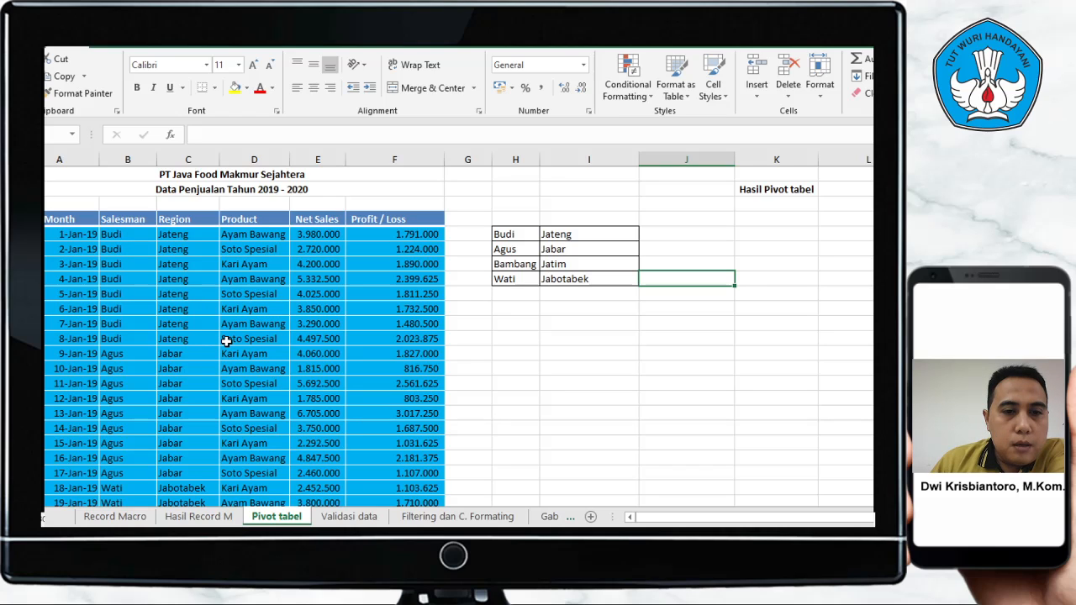
click(578, 370)
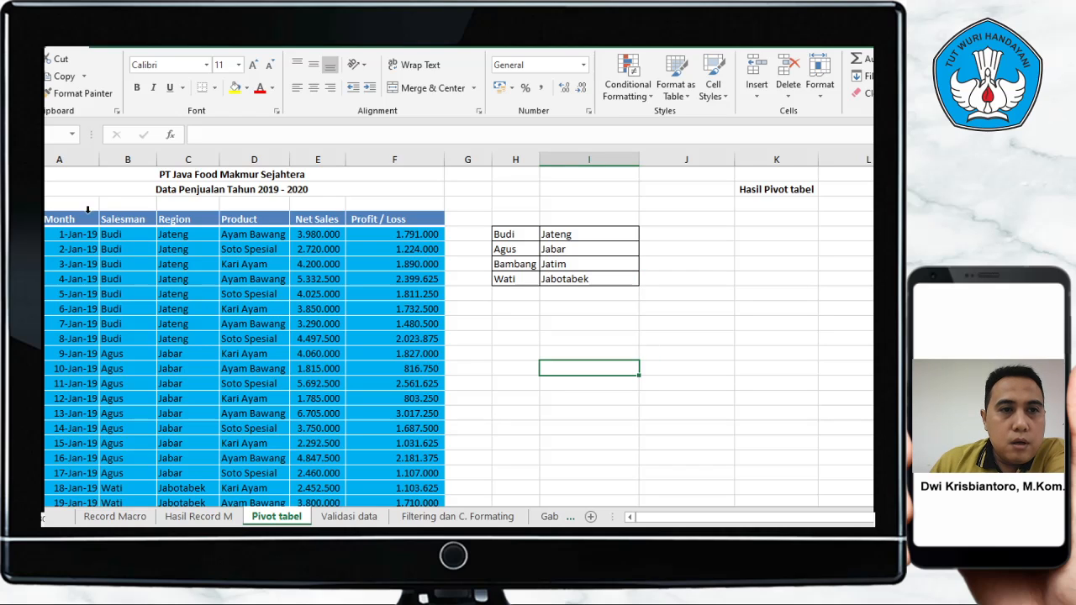
click(71, 177)
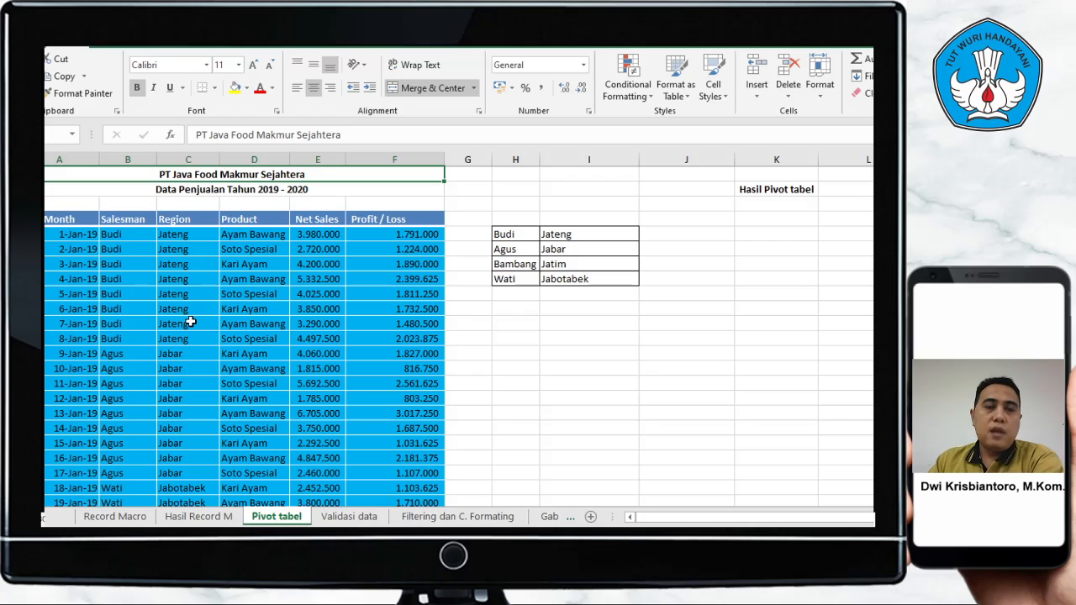
click(580, 367)
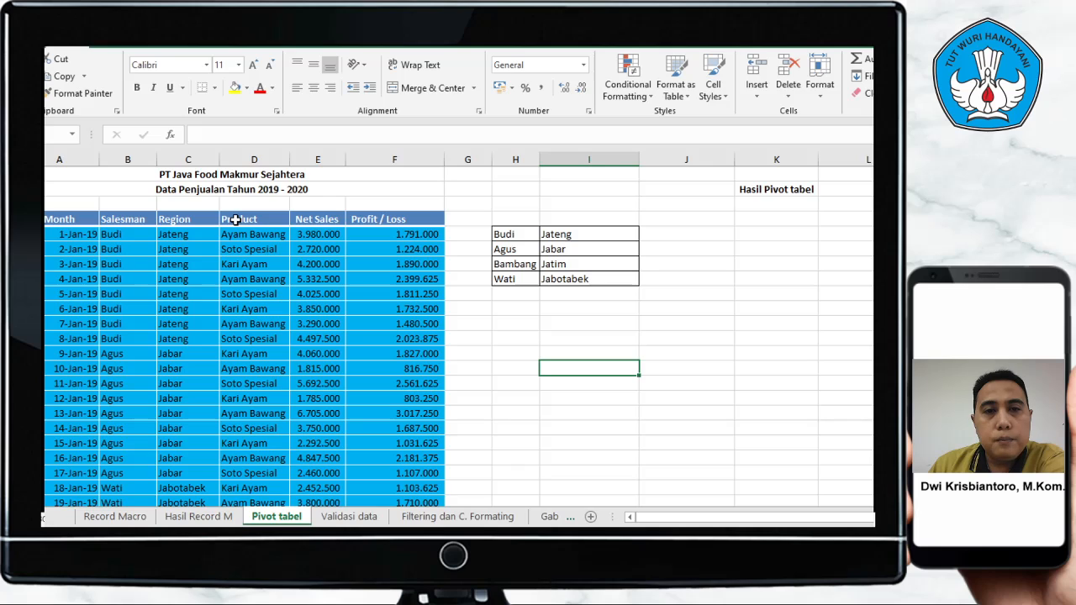
click(320, 224)
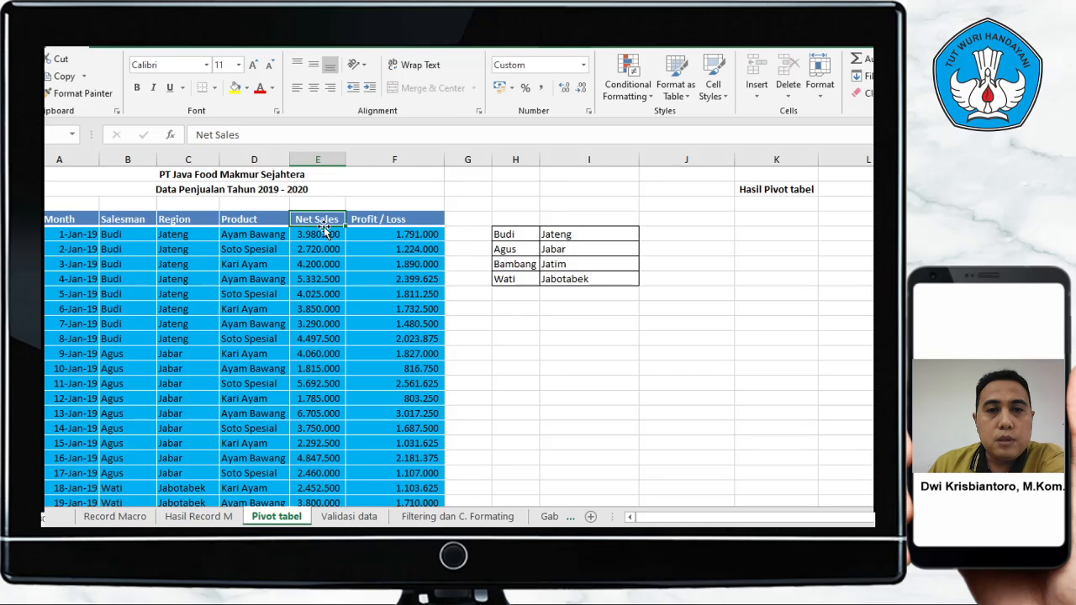
click(396, 223)
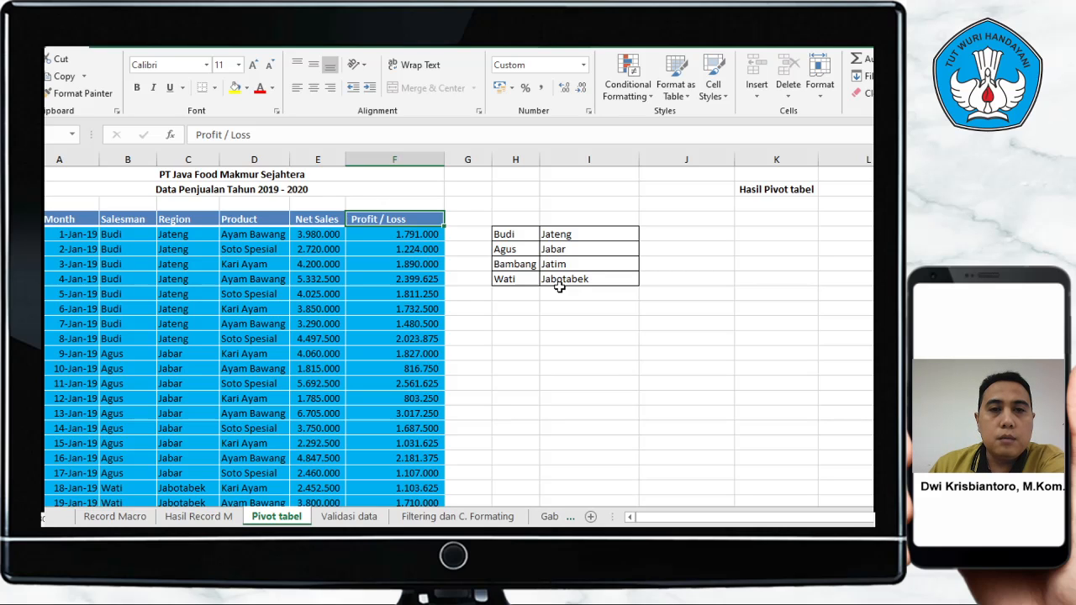
click(395, 234)
click(398, 218)
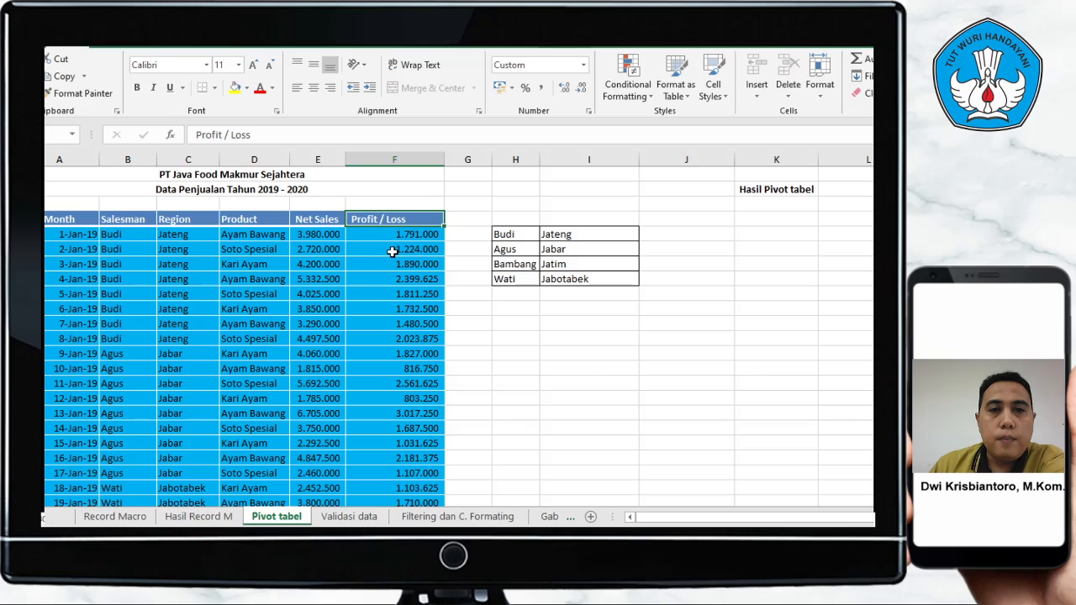
click(388, 234)
click(392, 218)
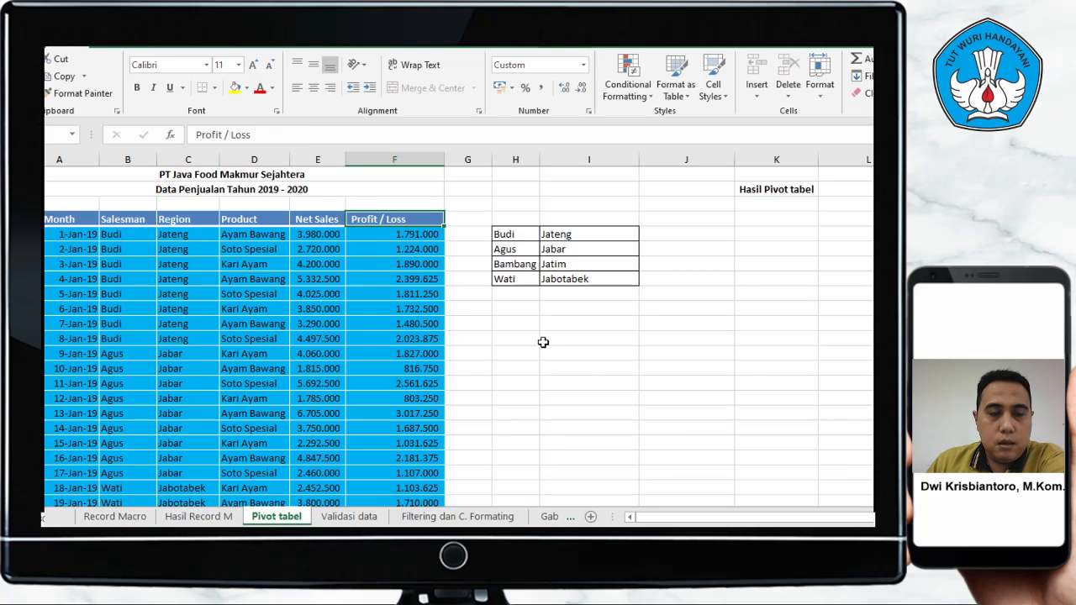
click(619, 380)
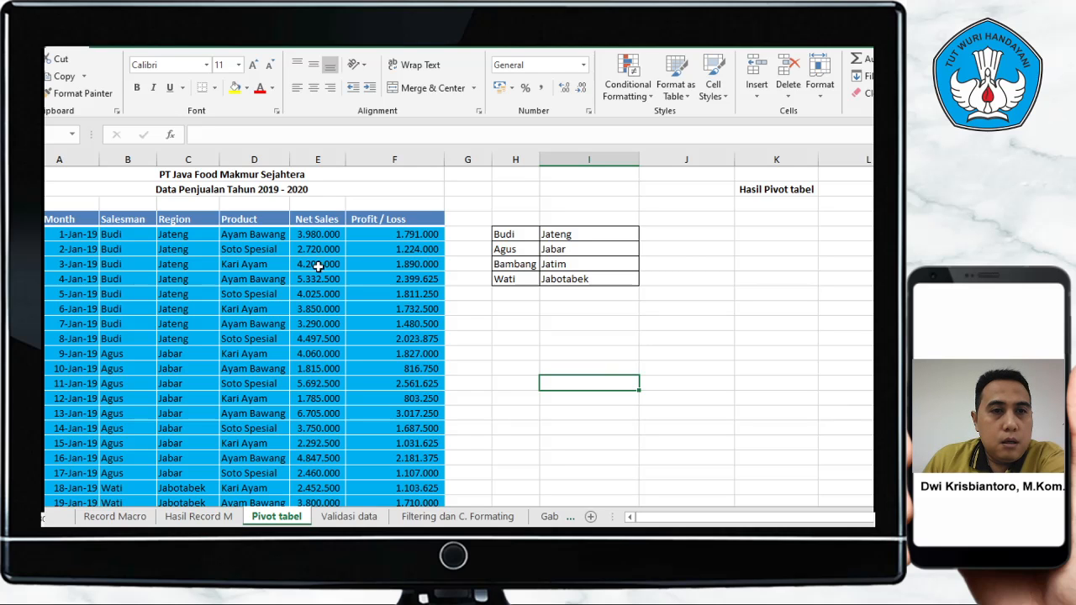
scroll(151, 282, down, 2)
scroll(152, 285, up, 2)
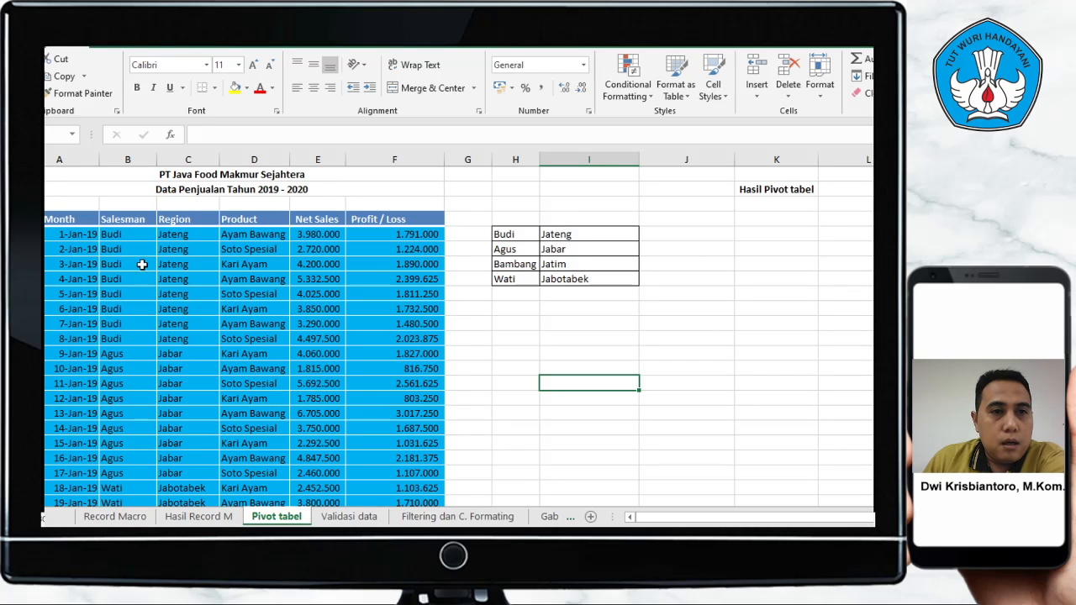
- Review the small salesman-to-region list and compare it with the daily sales records through May 2019
click(512, 281)
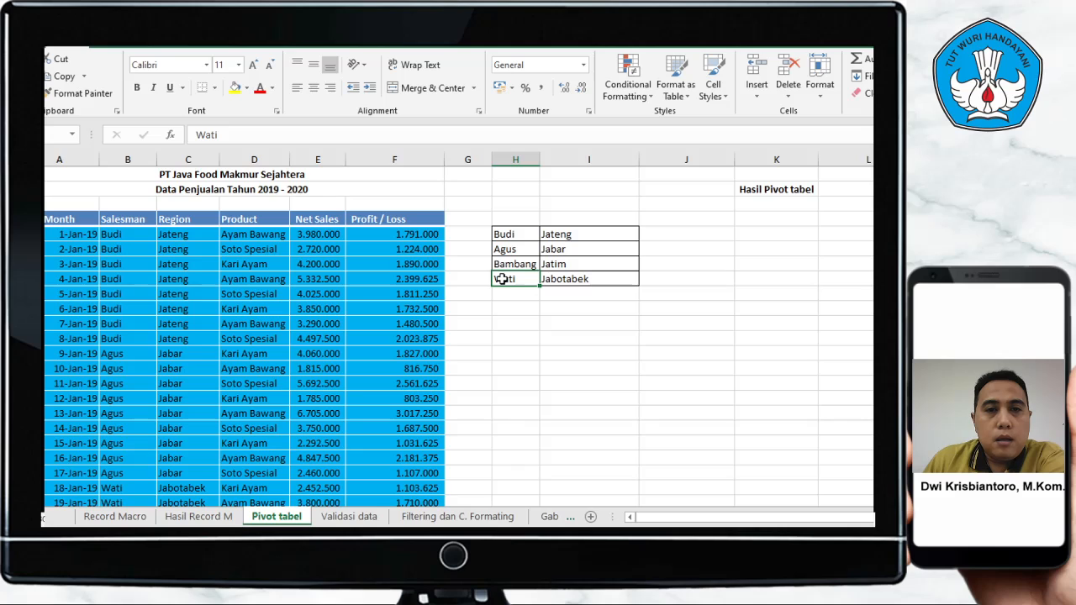
click(516, 234)
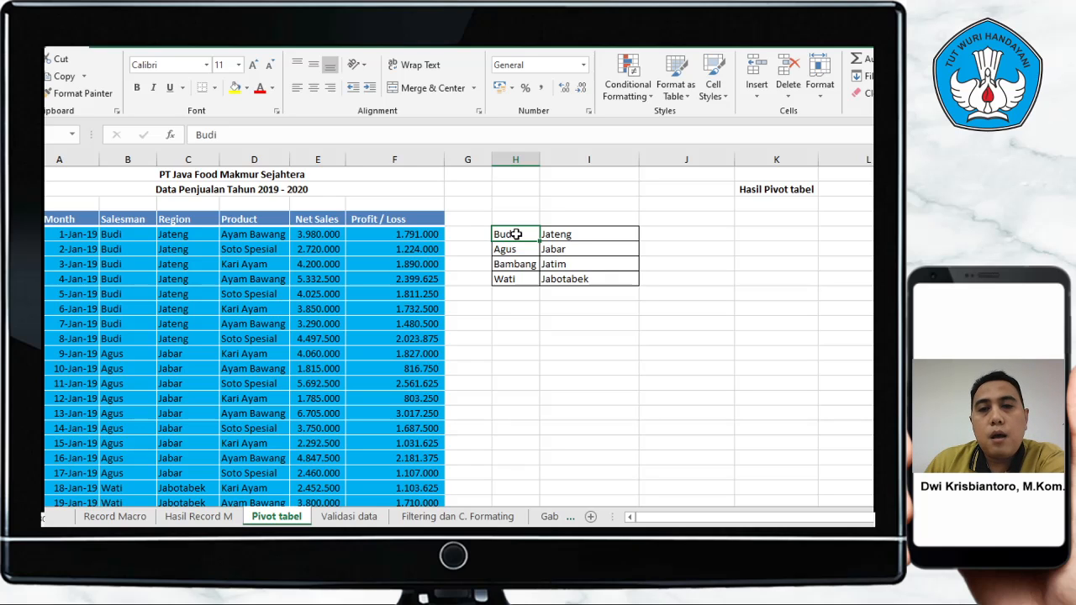
click(574, 233)
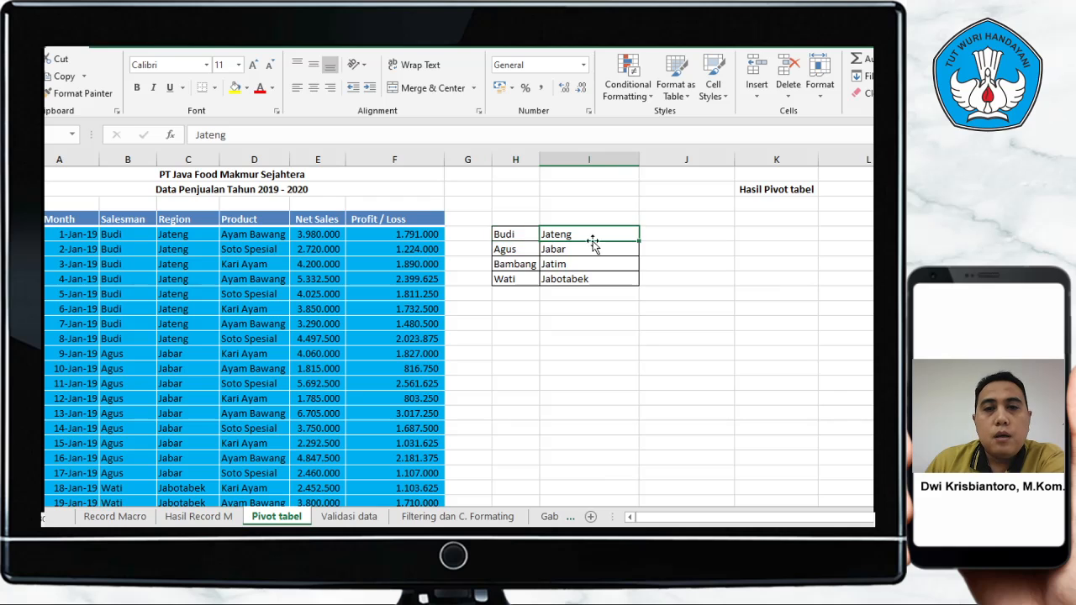
scroll(239, 372, down, 2)
scroll(244, 365, down, 20)
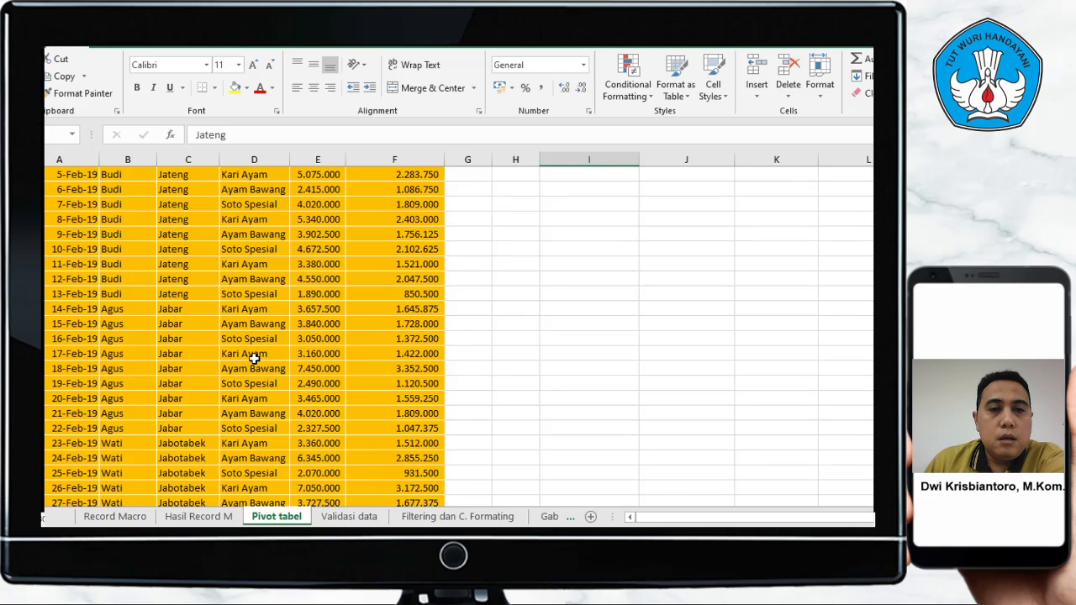
scroll(254, 359, down, 17)
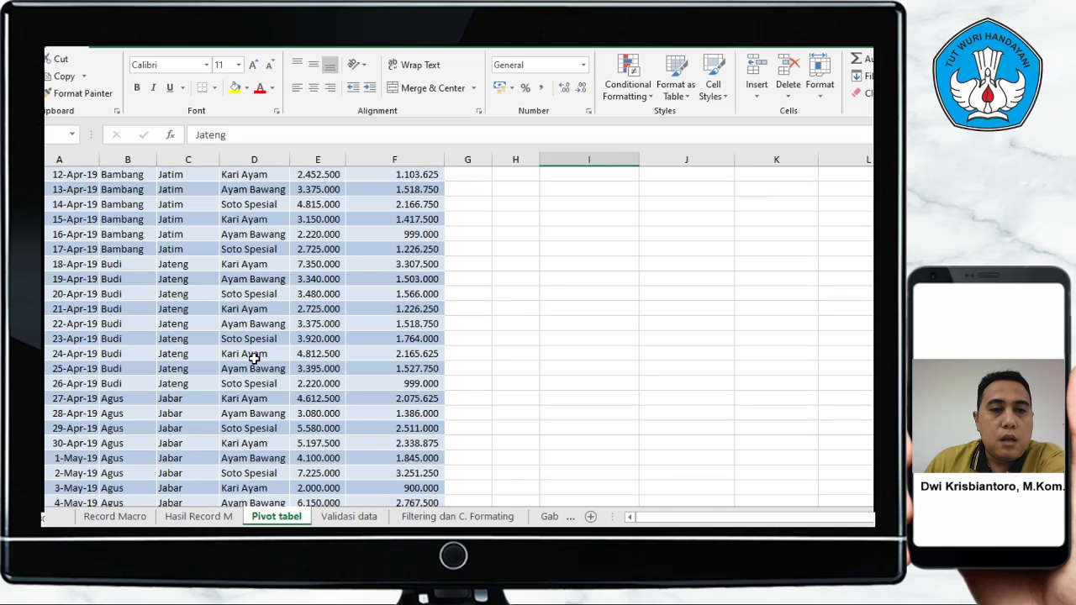
scroll(254, 359, down, 4)
scroll(256, 357, up, 15)
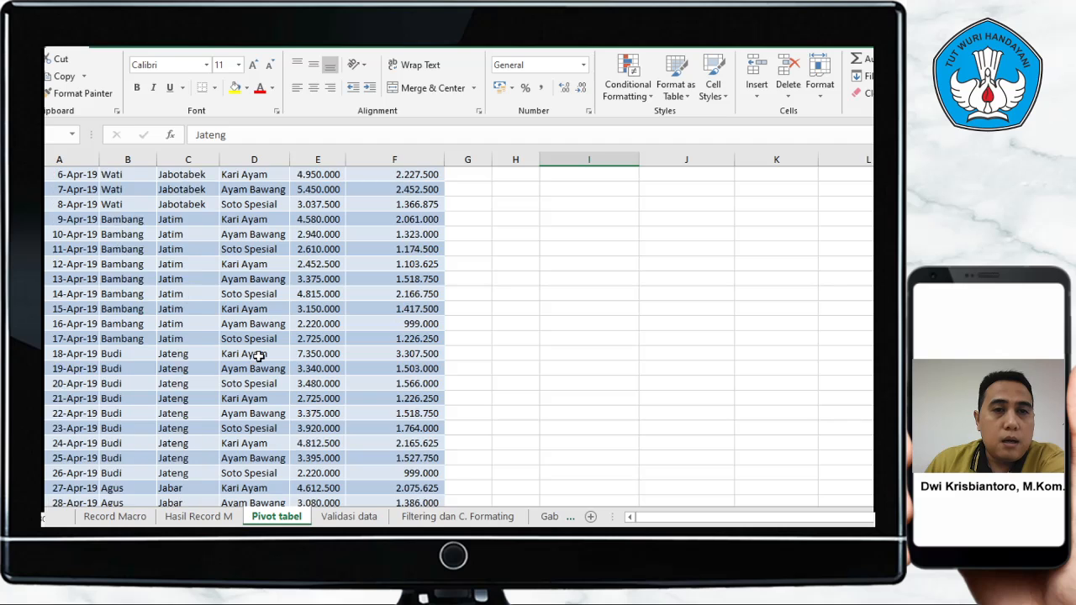
scroll(258, 356, up, 20)
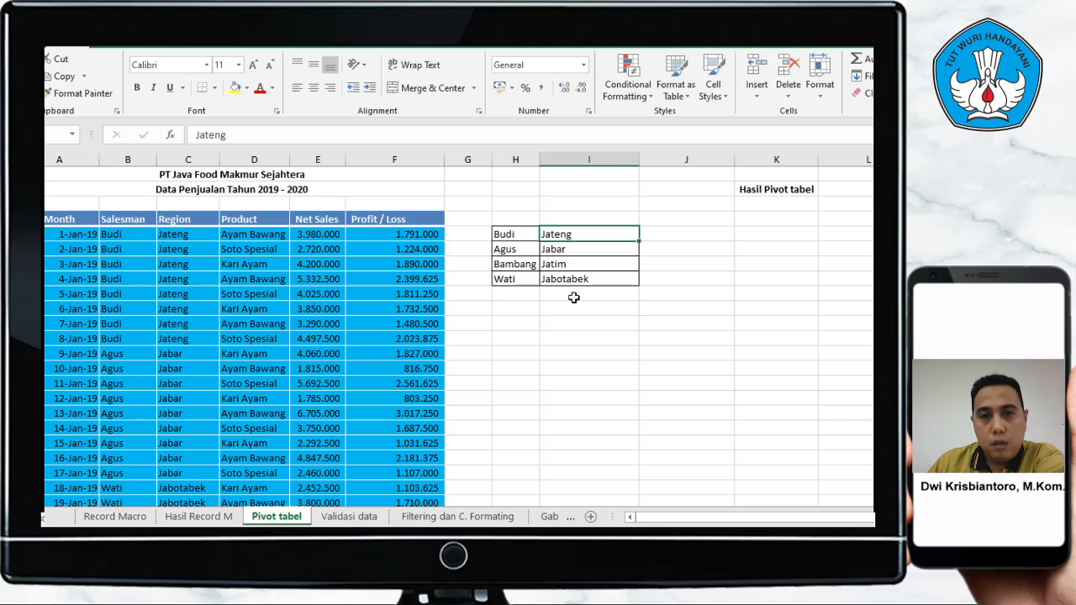
click(593, 352)
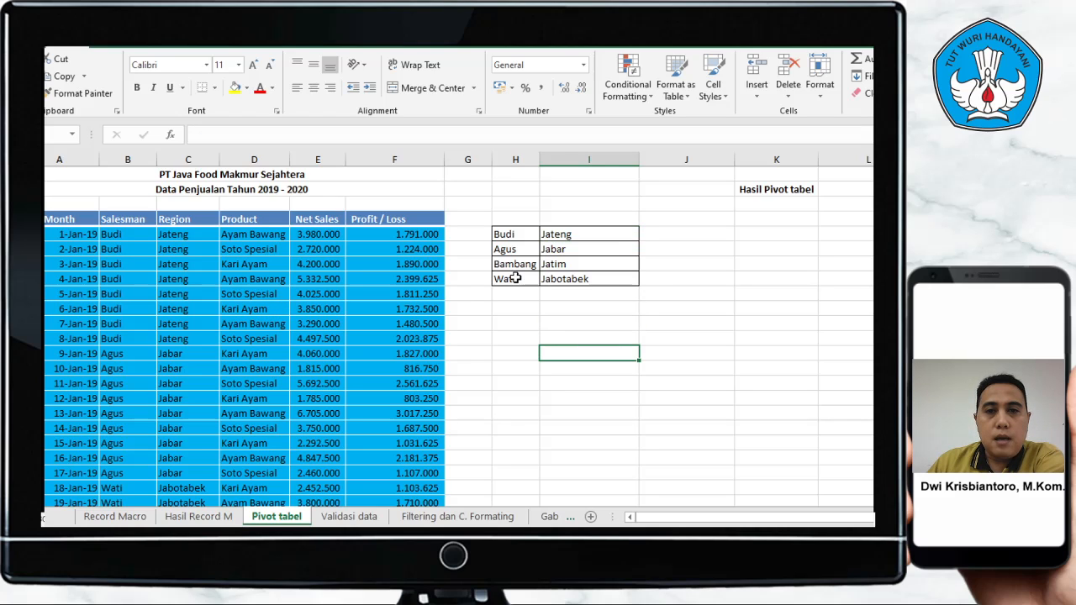
- Check the header row from Month to Profit / Loss and the first date entries under Month
click(52, 220)
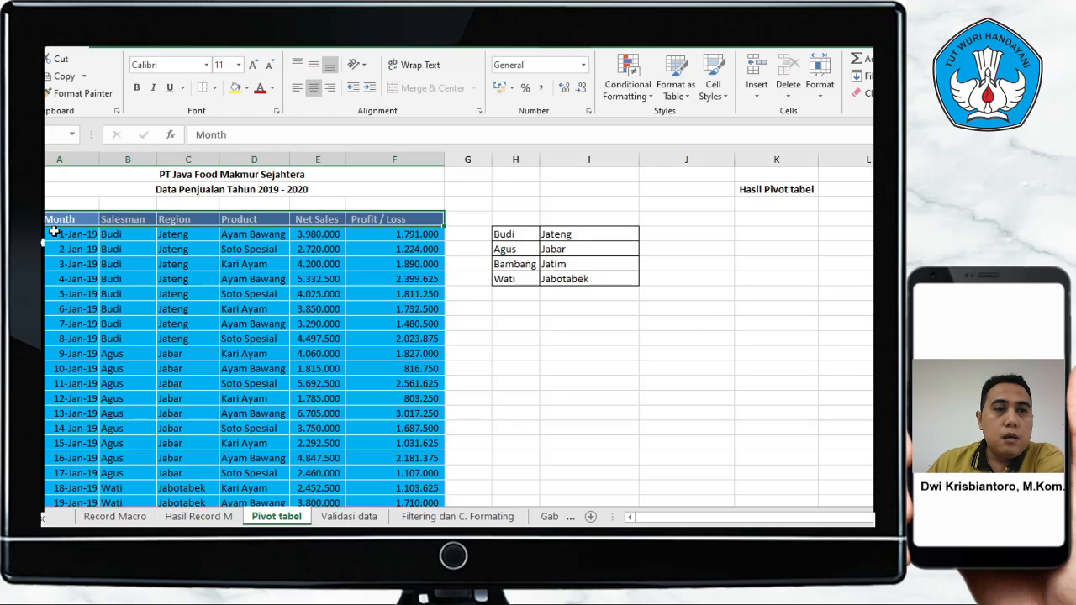
click(249, 311)
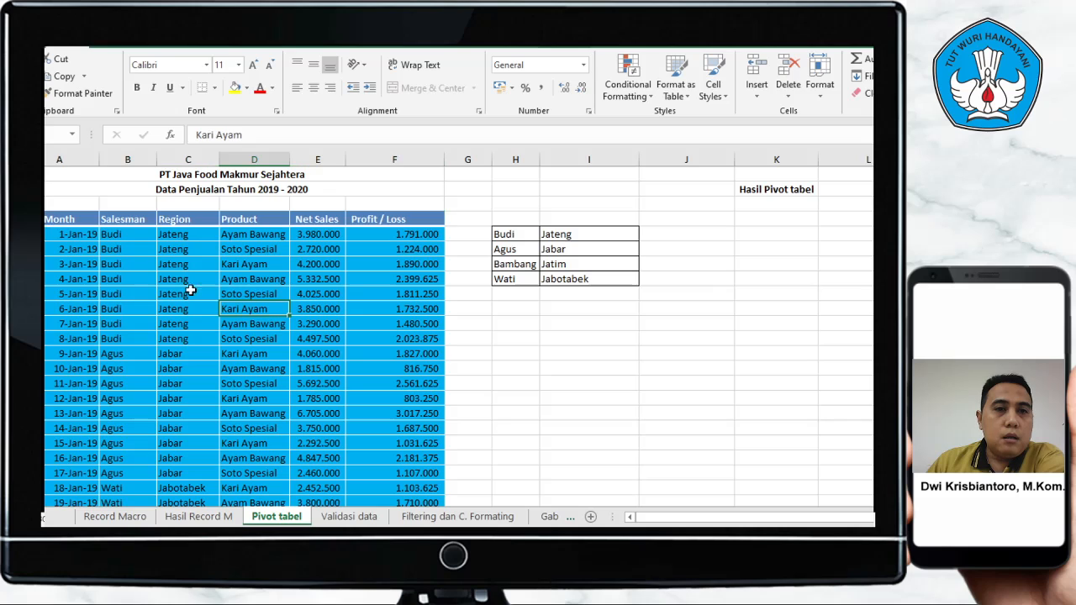
click(47, 219)
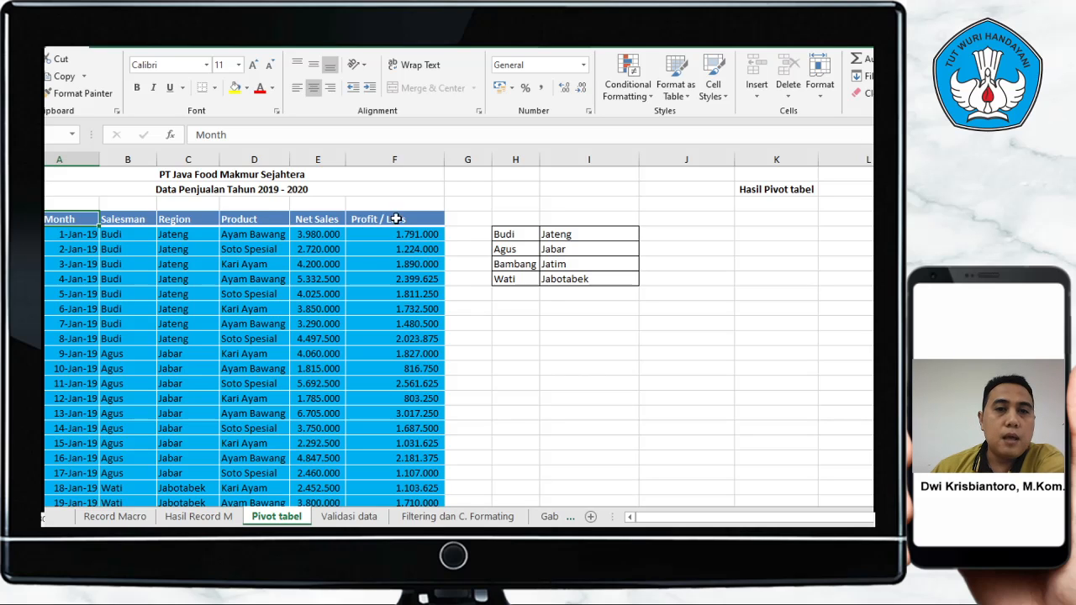
click(118, 219)
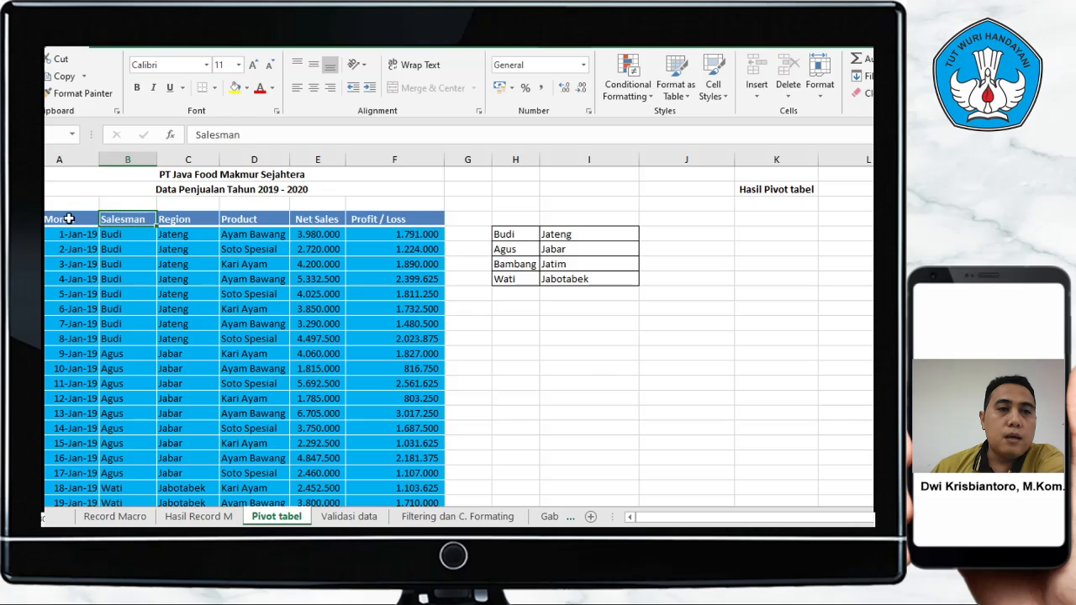
click(80, 220)
click(63, 243)
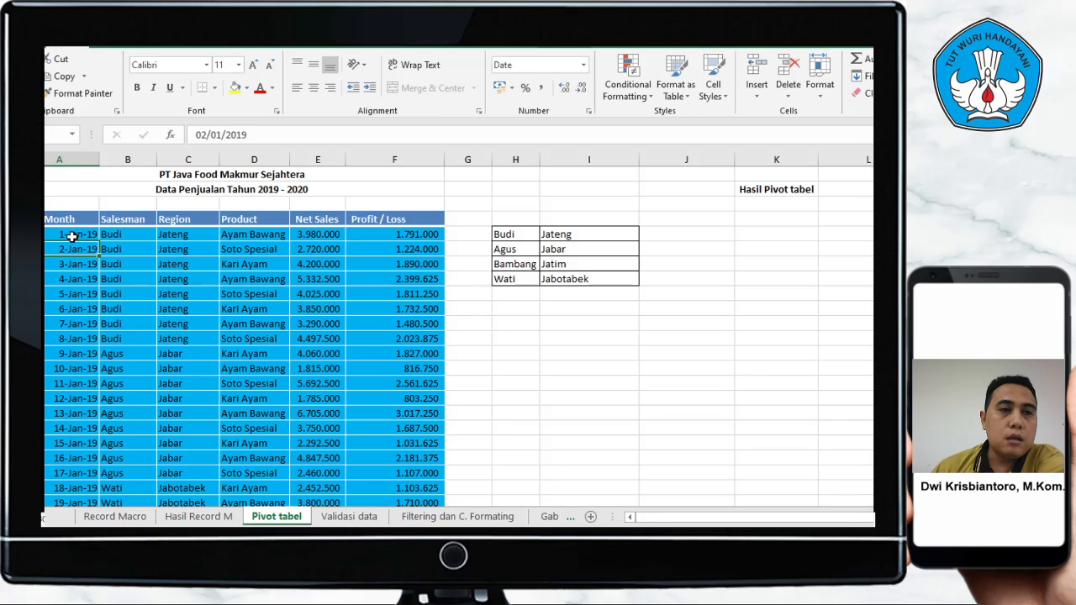
click(56, 219)
click(72, 244)
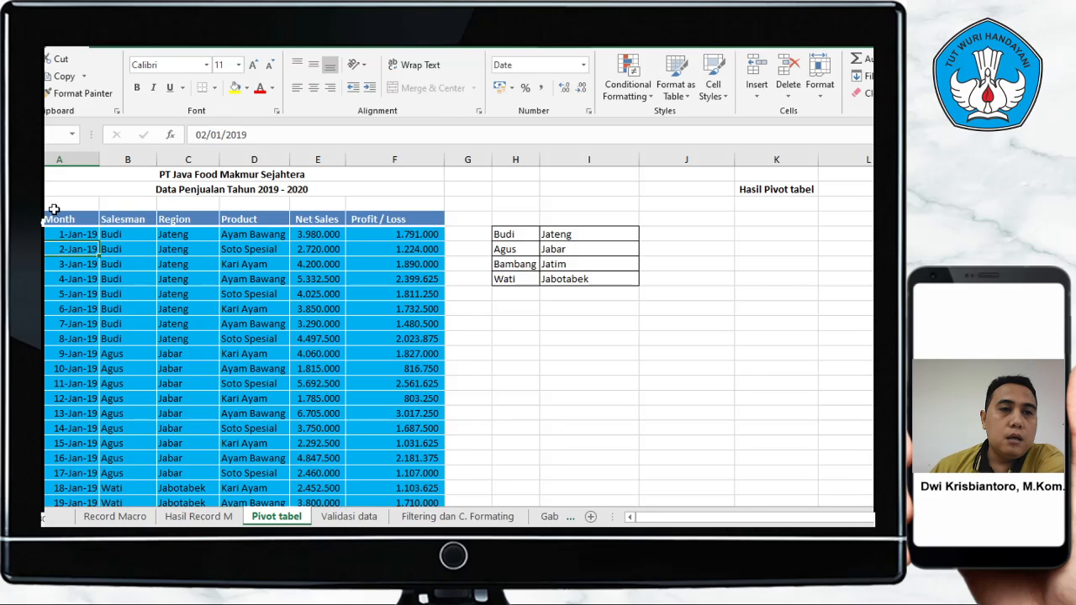
- Insert a PivotTable from the sales data, placed on the same worksheet in column H, three rows below the salesman-region list
click(56, 220)
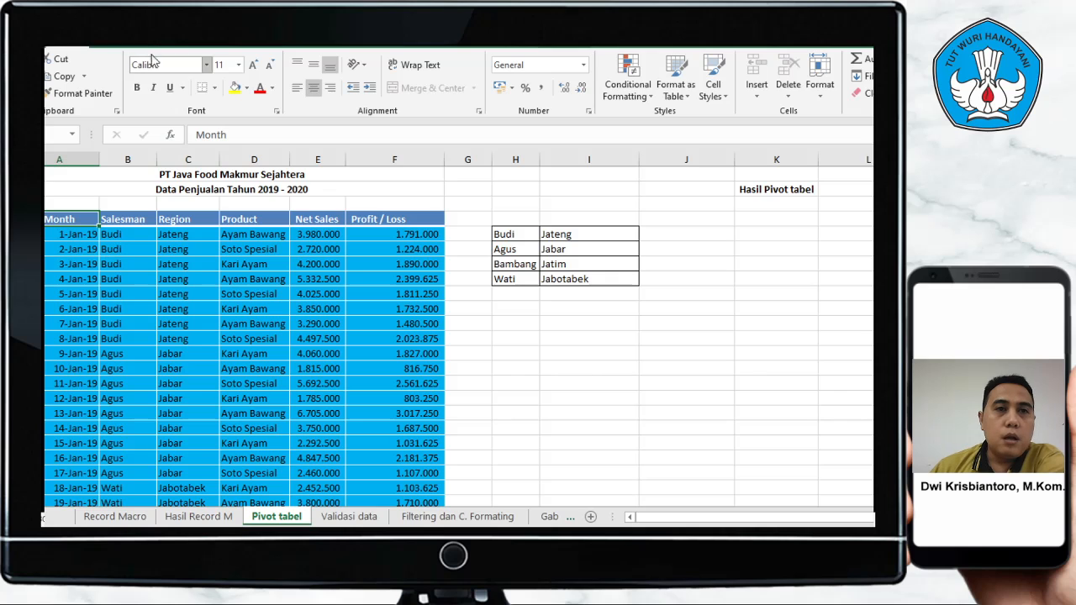
click(115, 46)
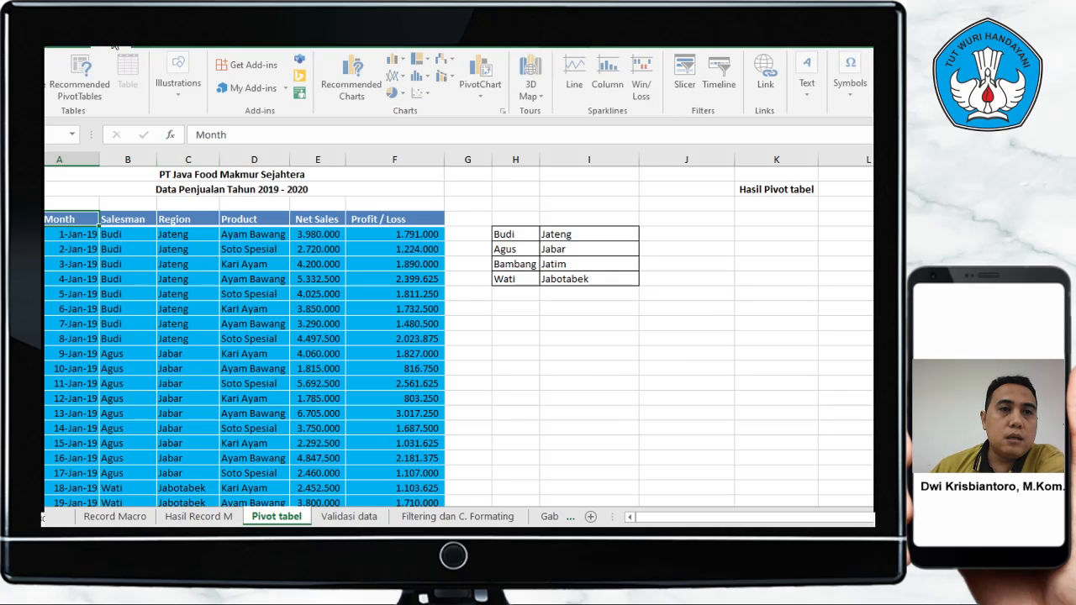
click(45, 75)
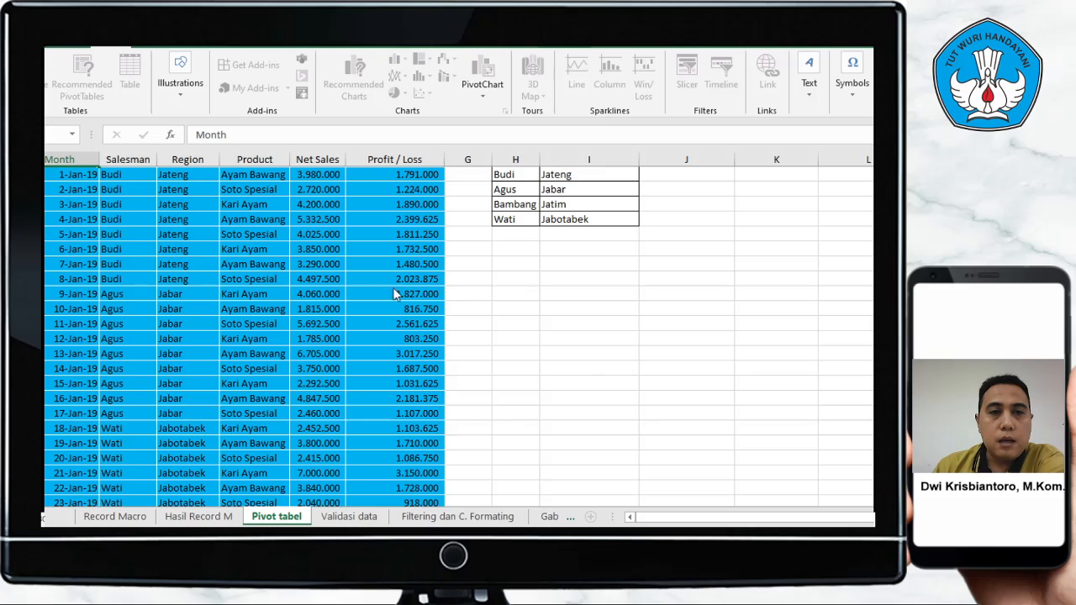
click(513, 264)
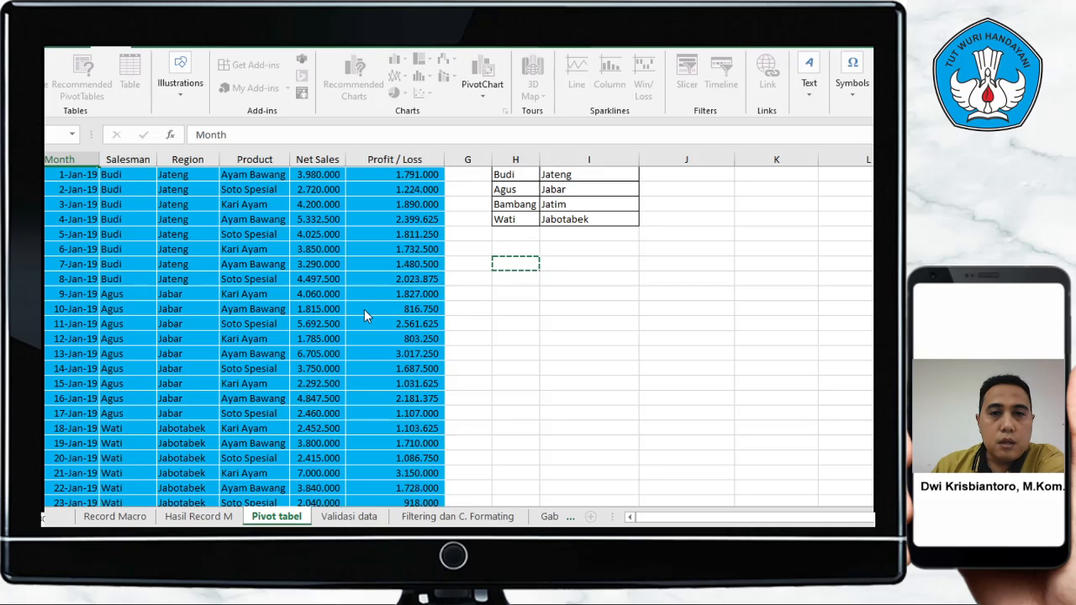
click(364, 309)
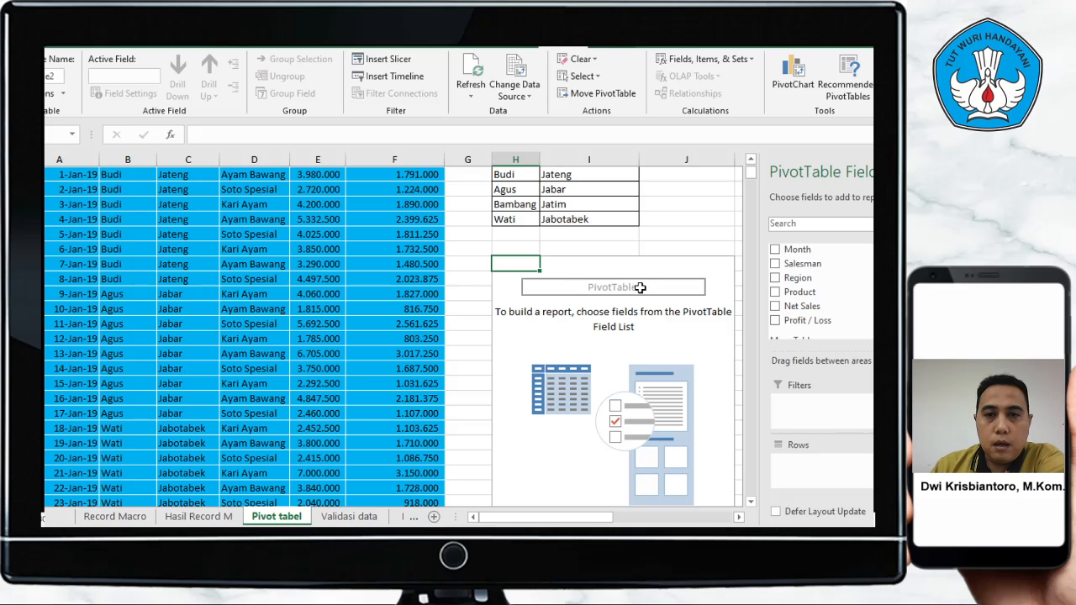
- Add Salesman, Region and Product as nested row fields and Profit / Loss as the summed value of the PivotTable
scroll(612, 235, up, 1)
scroll(613, 243, down, 1)
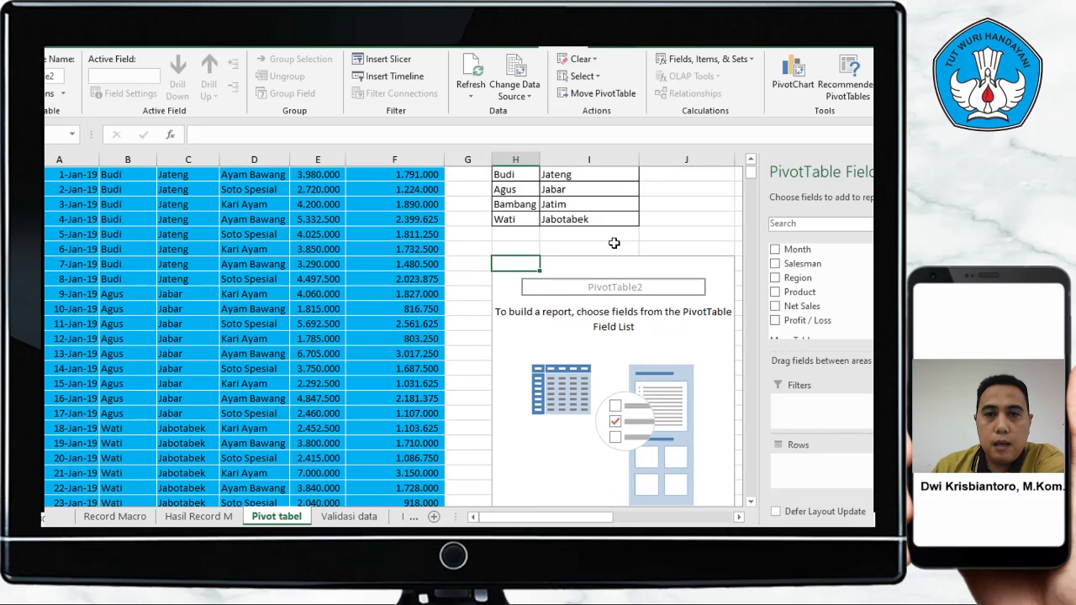
scroll(614, 243, up, 2)
scroll(614, 243, down, 1)
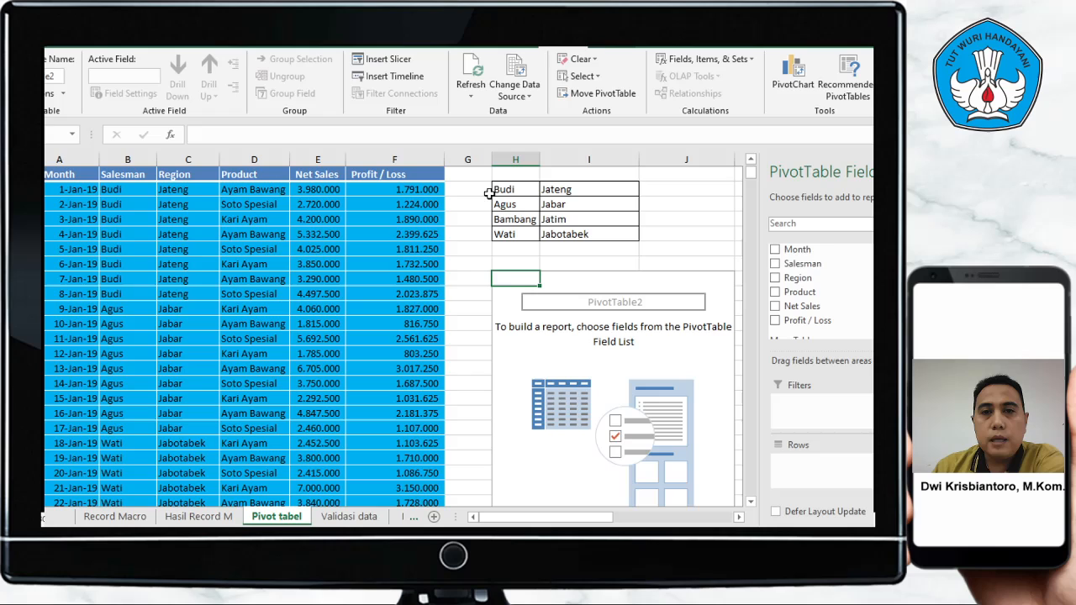
click(775, 264)
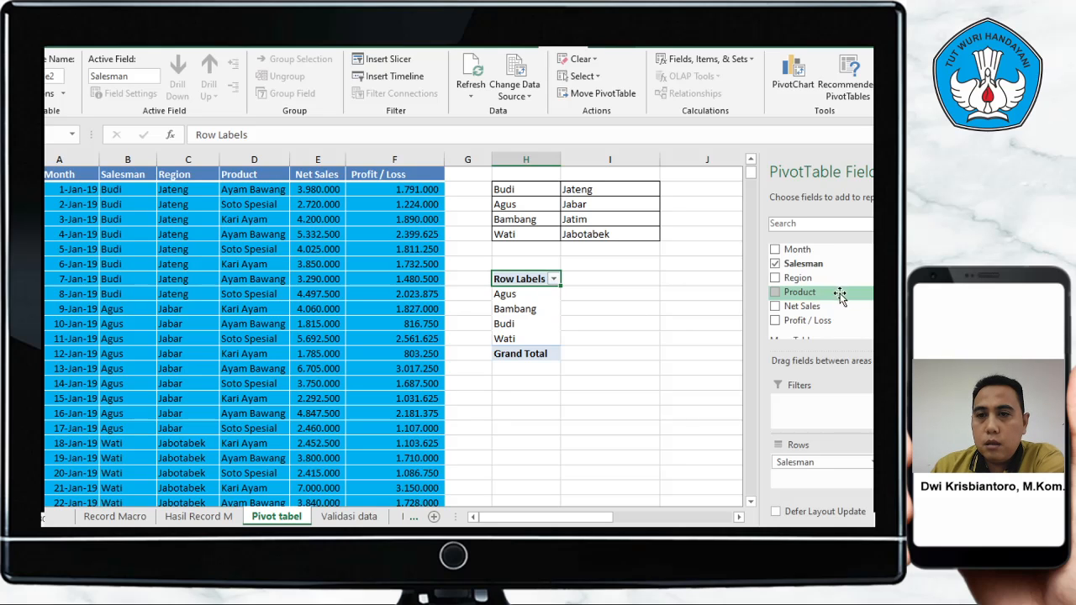
click(776, 279)
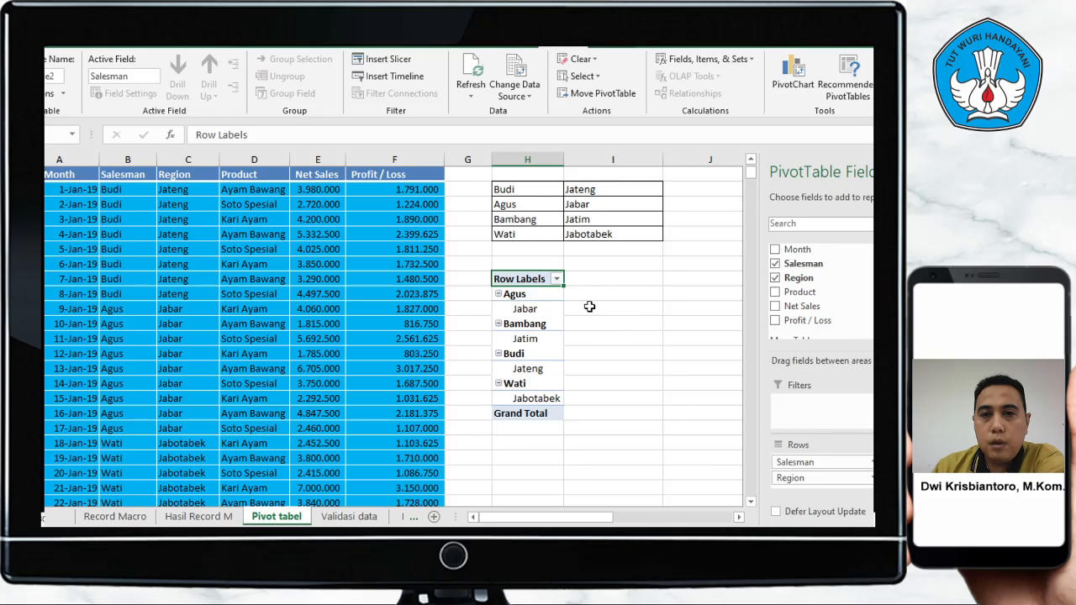
click(774, 292)
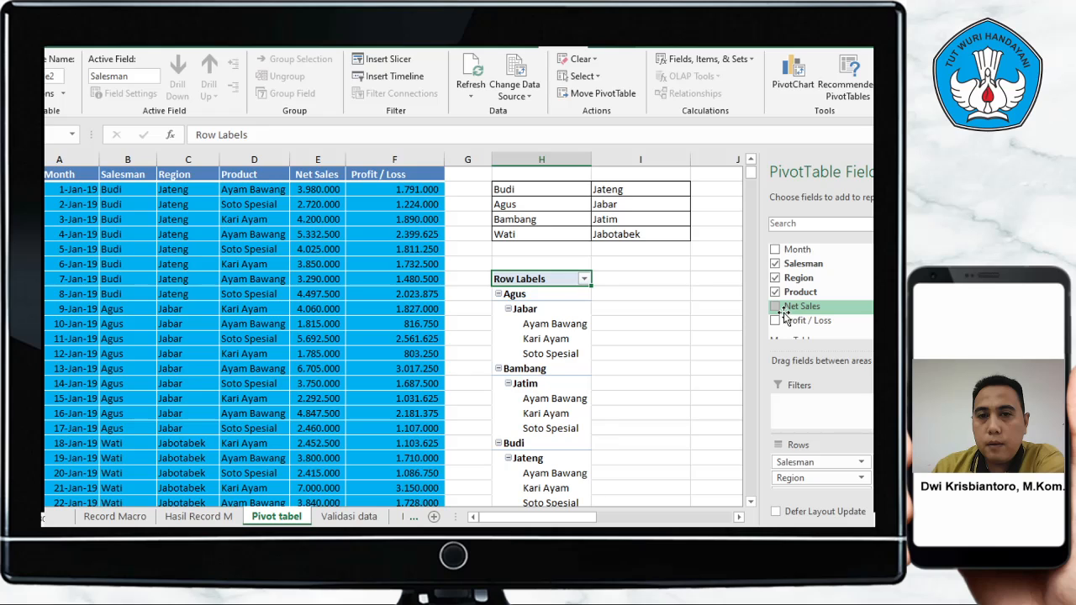
scroll(783, 314, down, 1)
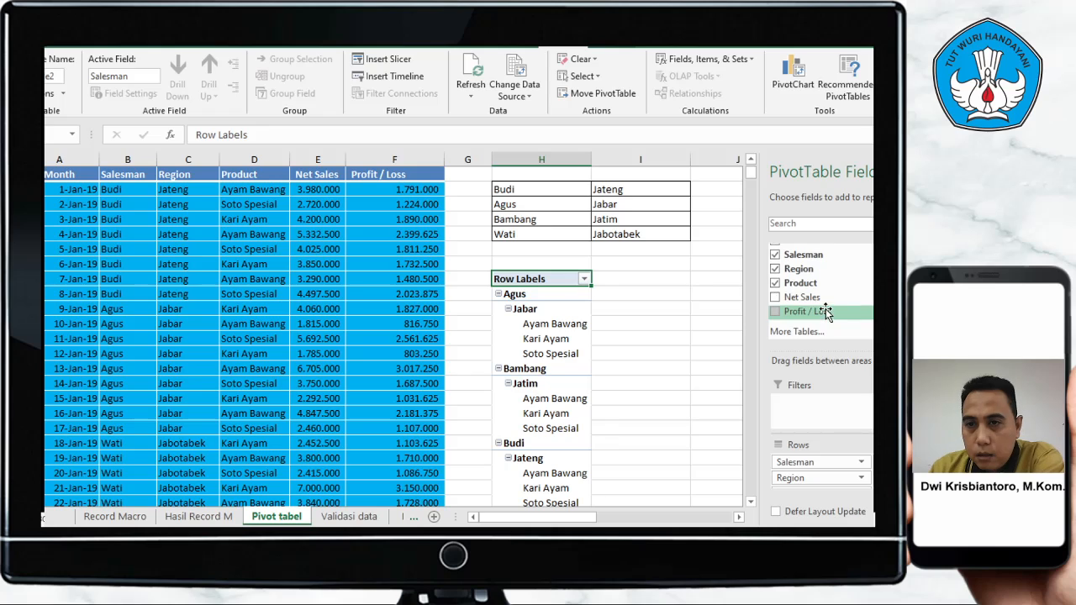
click(775, 312)
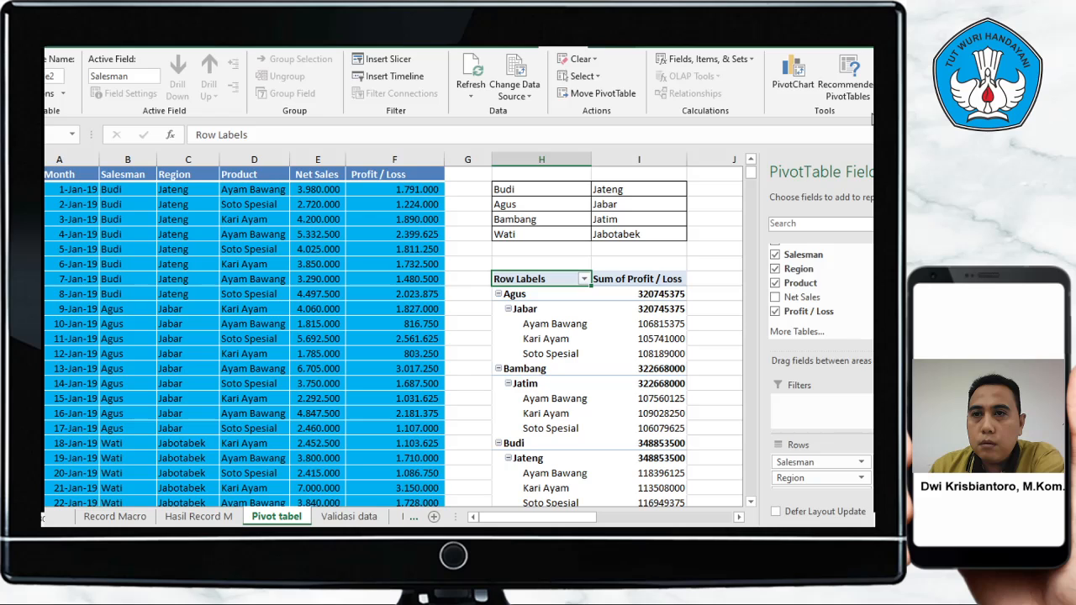
- Format all Sum of Profit / Loss values, including the grand total, as Rupiah currency without decimals
scroll(663, 383, down, 4)
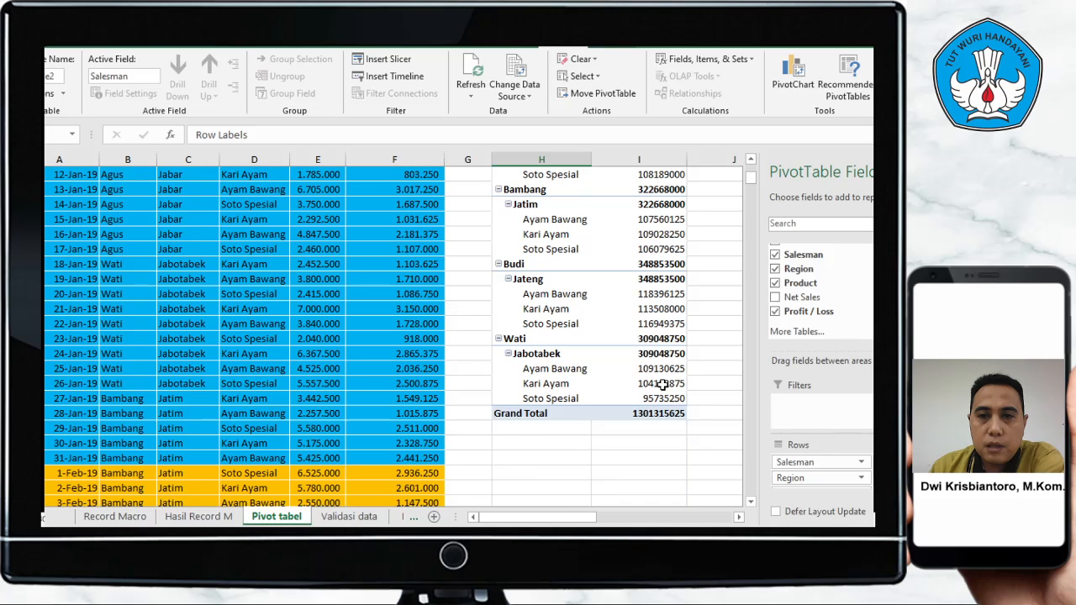
scroll(663, 383, up, 4)
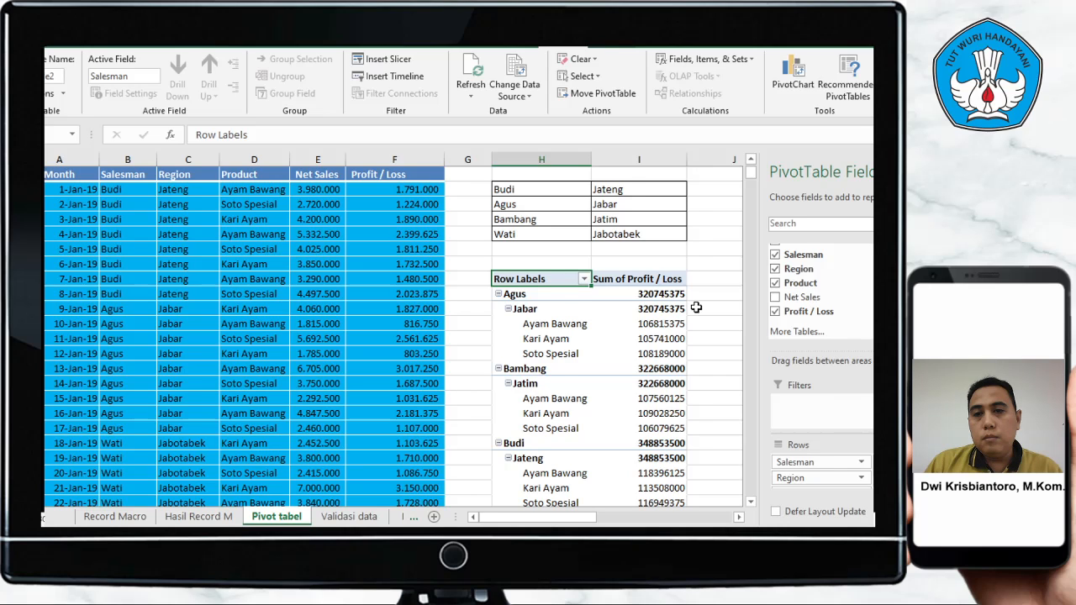
scroll(696, 309, down, 3)
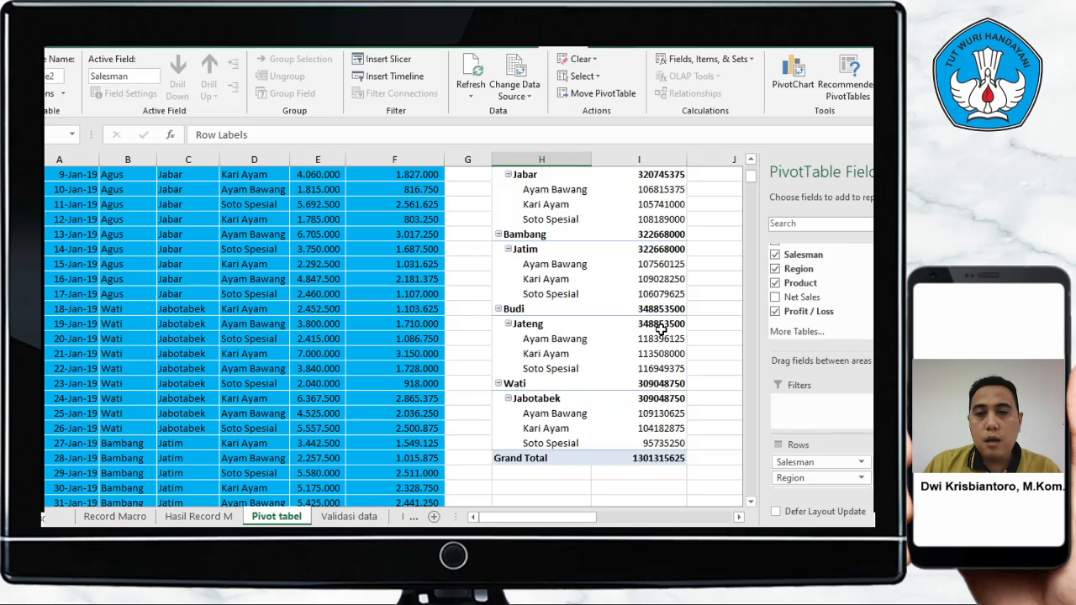
click(664, 458)
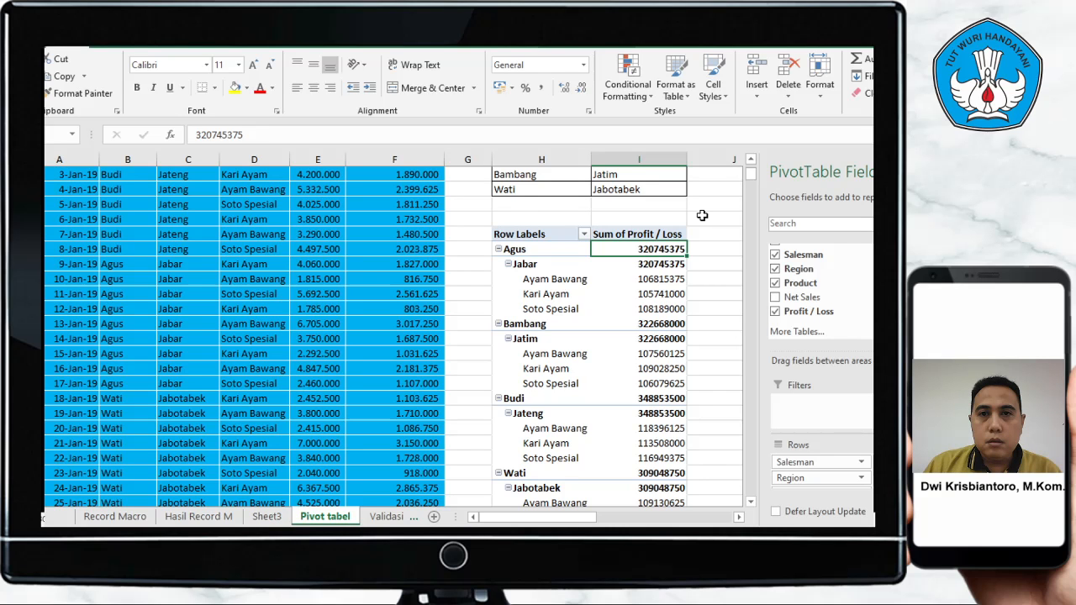
drag(639, 249, 650, 491)
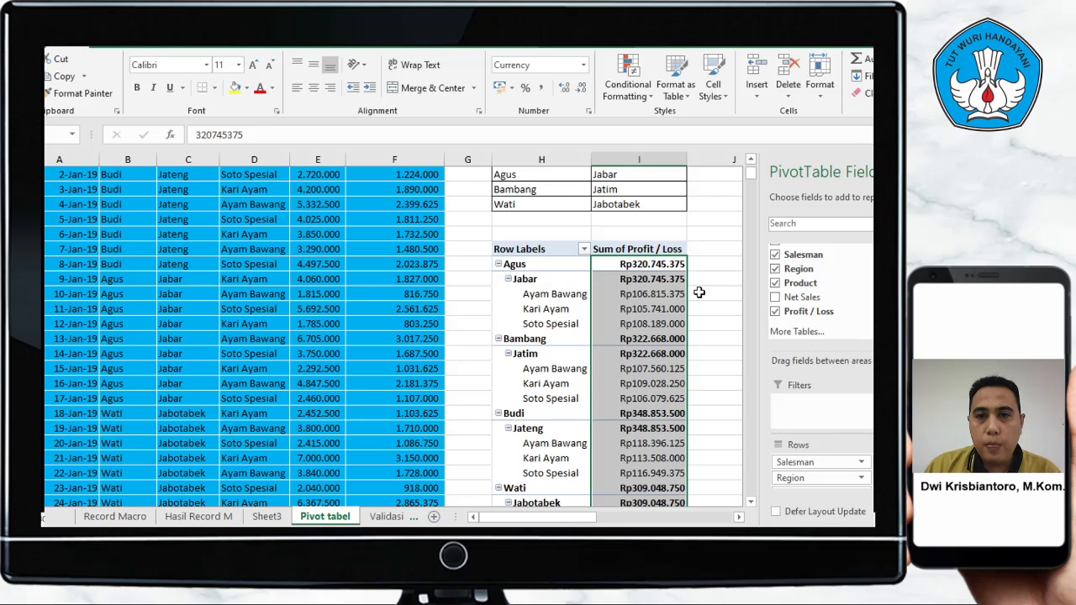
click(529, 295)
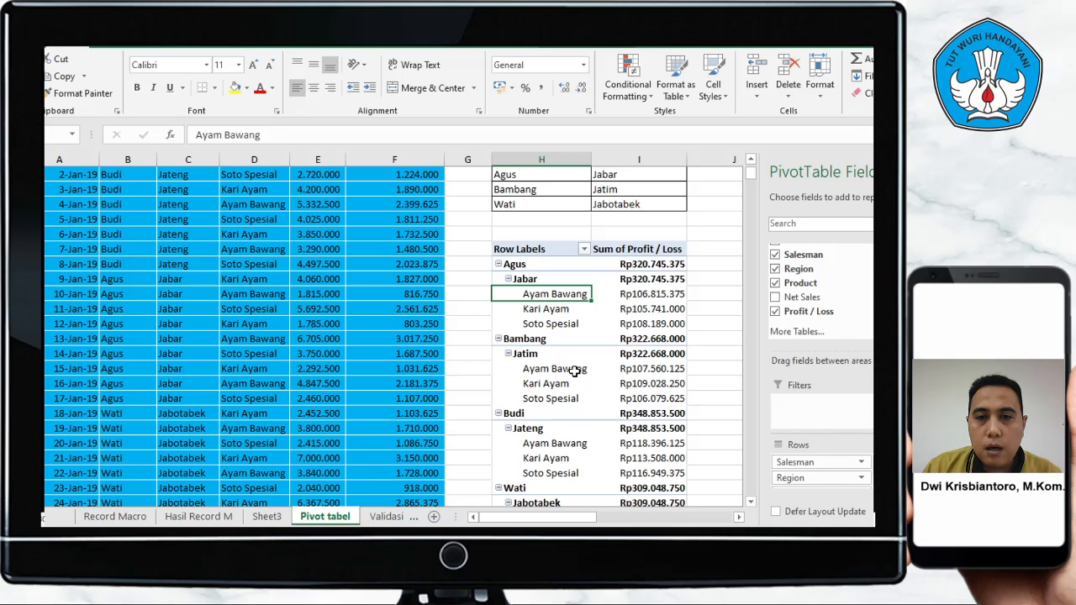
- Rearrange the PivotTable so Region runs across the columns and Product comes above Salesman in the rows
scroll(576, 371, down, 2)
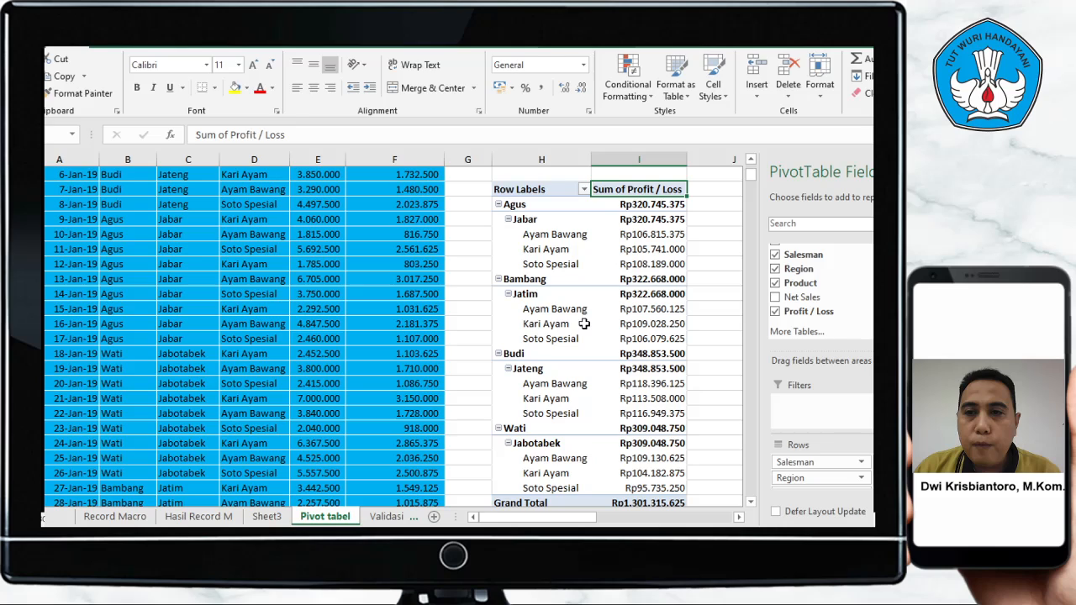
click(618, 49)
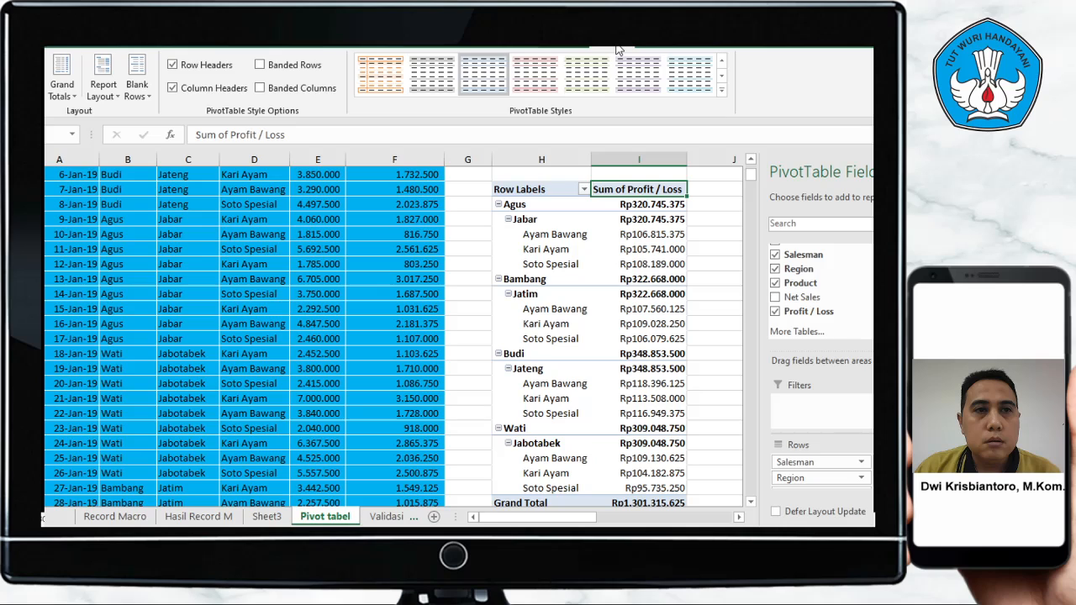
click(569, 48)
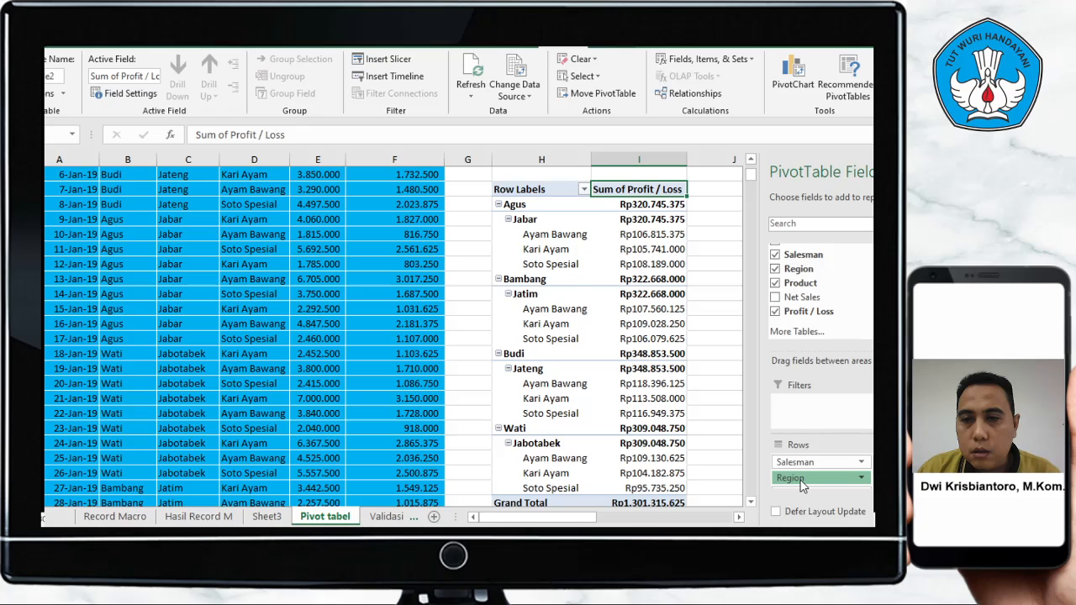
drag(801, 486, 560, 219)
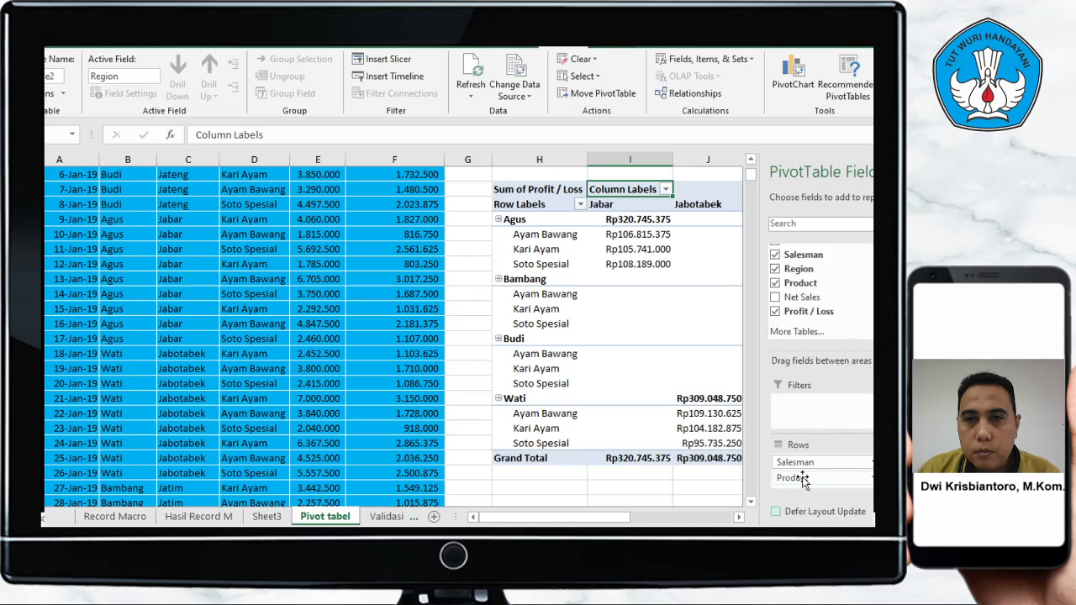
drag(561, 520, 629, 522)
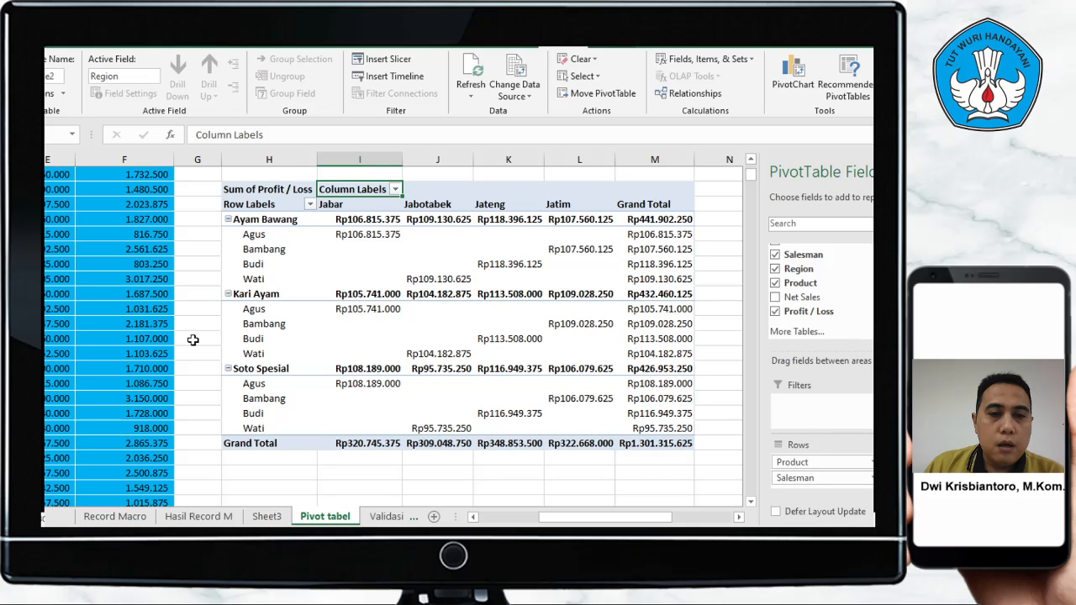
- Examine the profit breakdown by product, salesman and region, and look at the PivotTable's layout and style options
scroll(192, 340, down, 1)
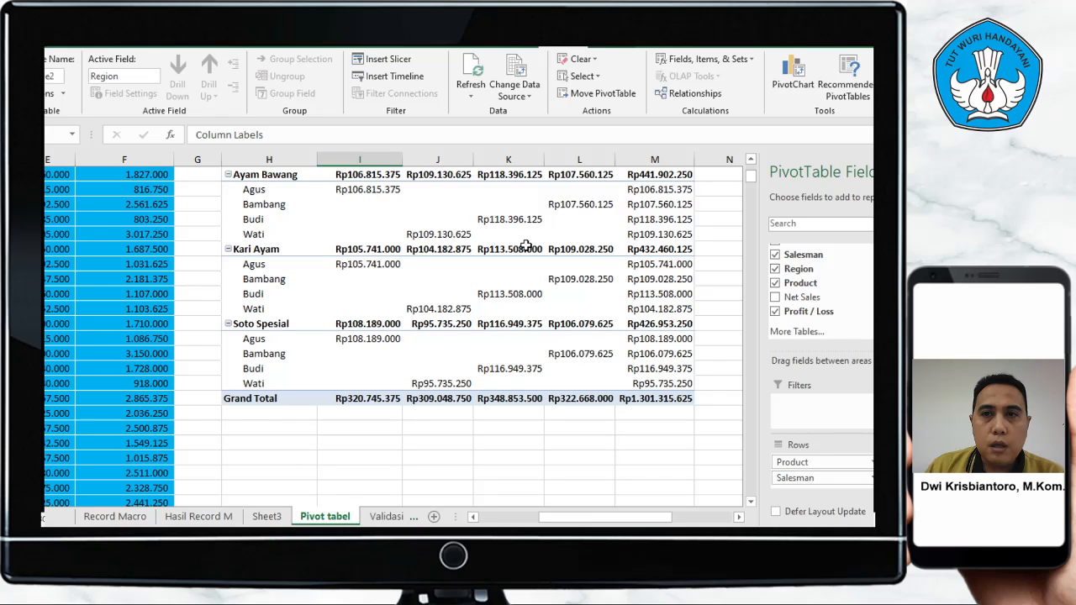
click(437, 220)
scroll(253, 209, up, 1)
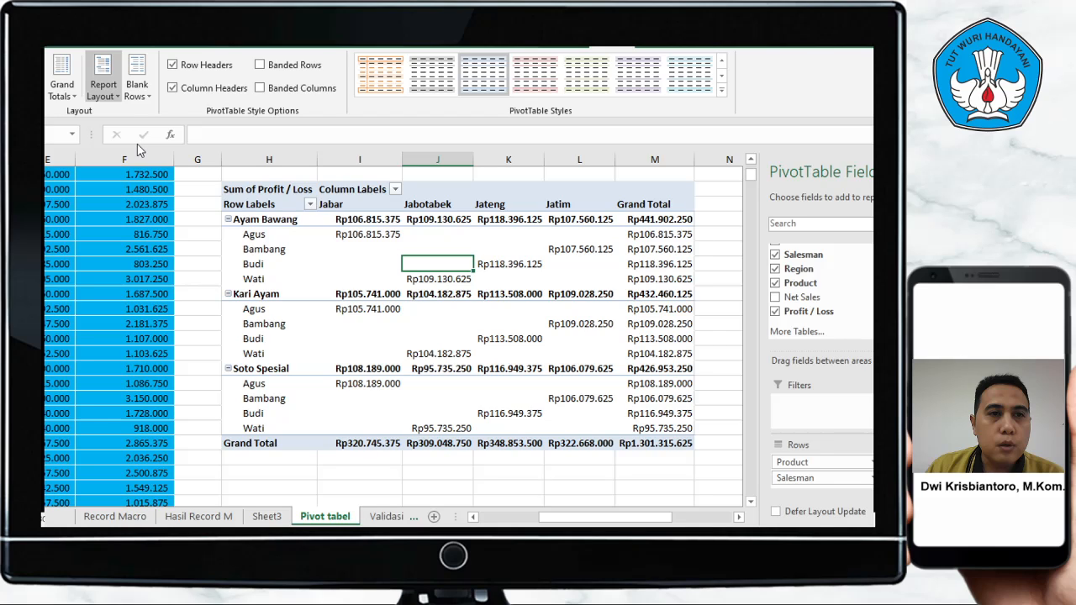
- On the Validasi data sheet, enter the third student's NIM from the reference list in the first empty row of column A
click(370, 518)
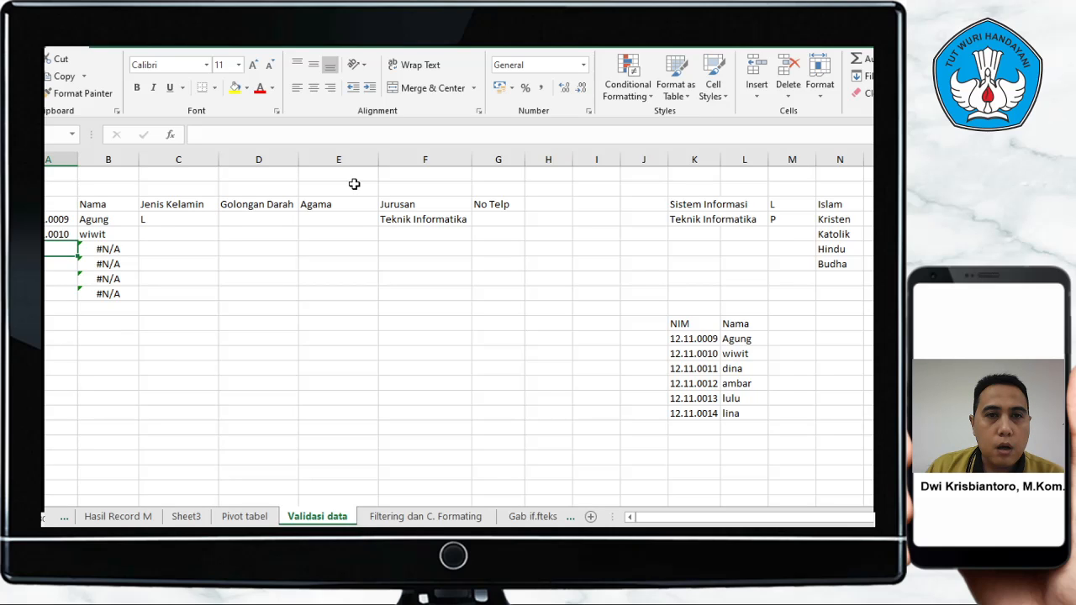
click(354, 185)
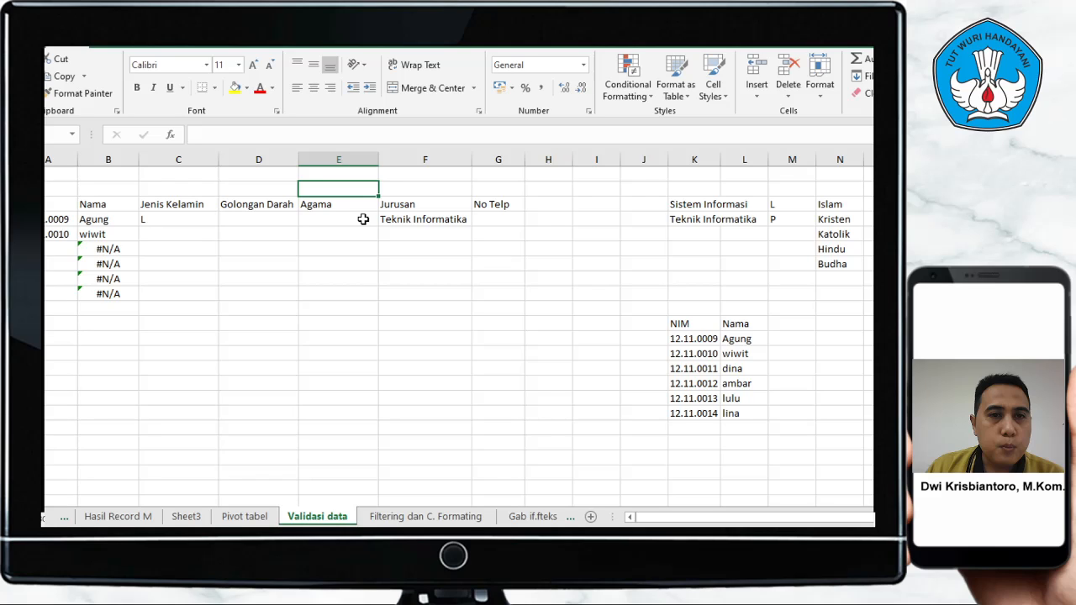
click(56, 247)
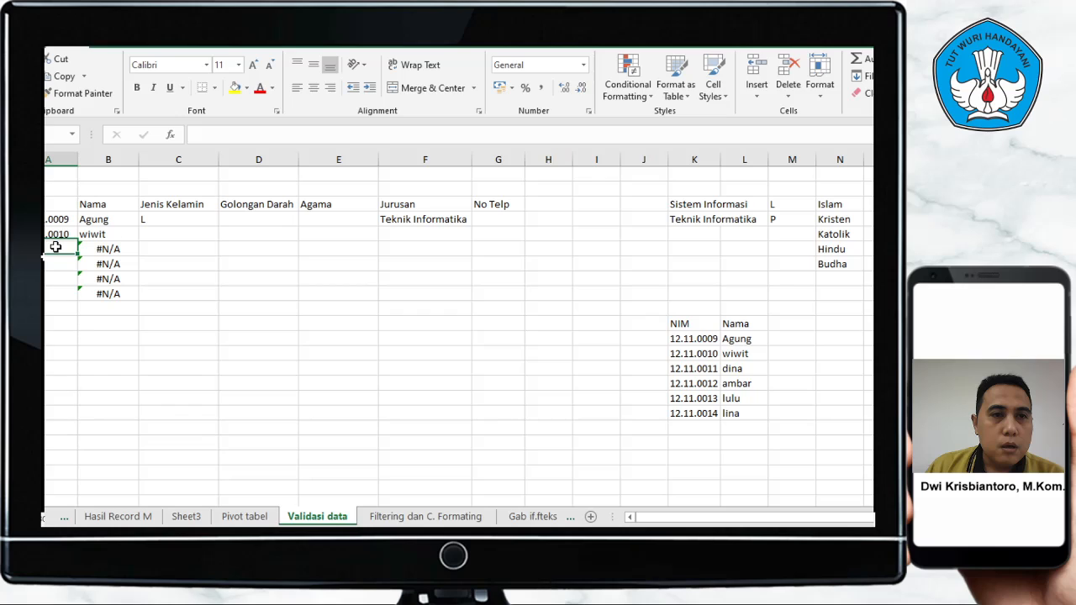
text(12)
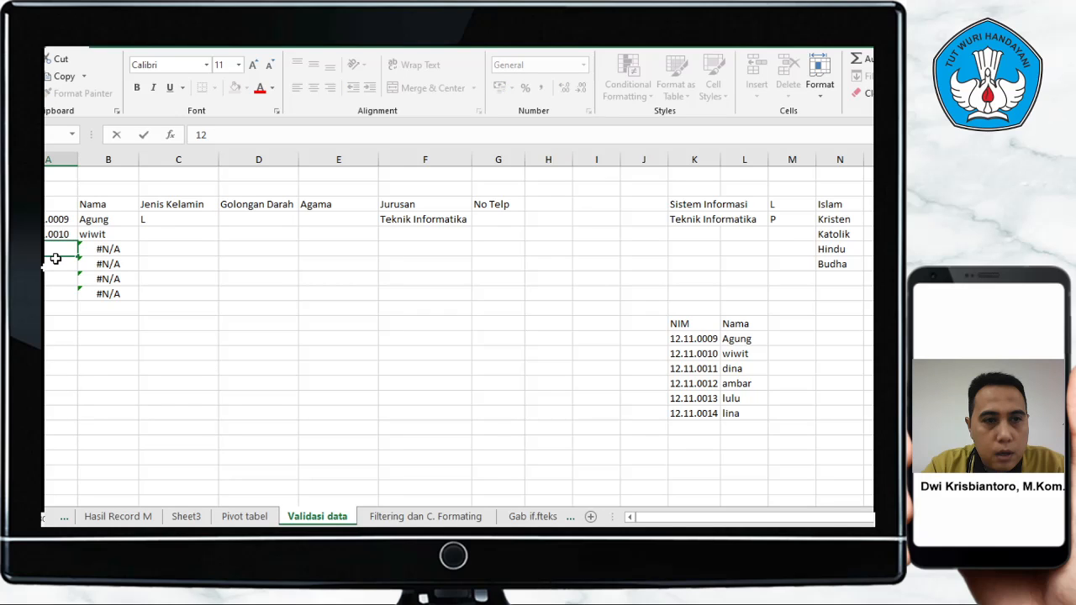
text(,11)
key(BackSpace)
key(BackSpace)
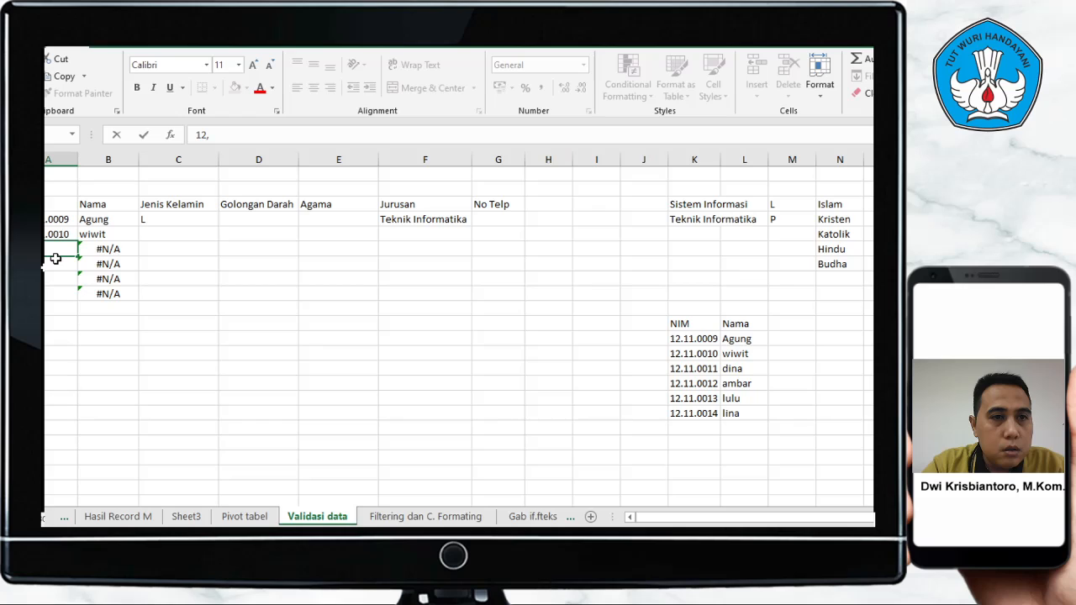
key(BackSpace)
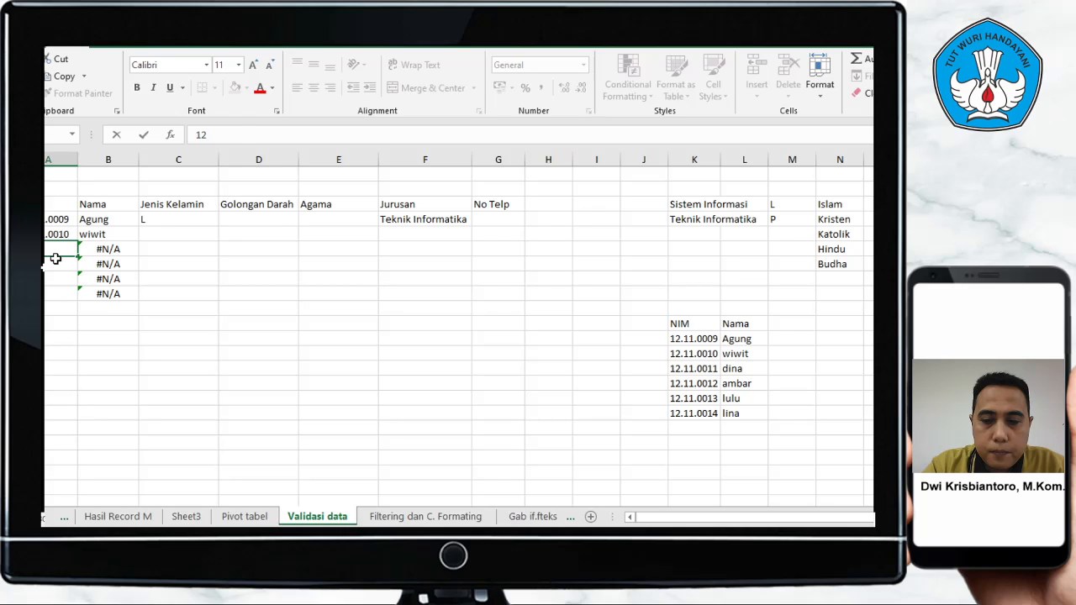
text(.11.0011)
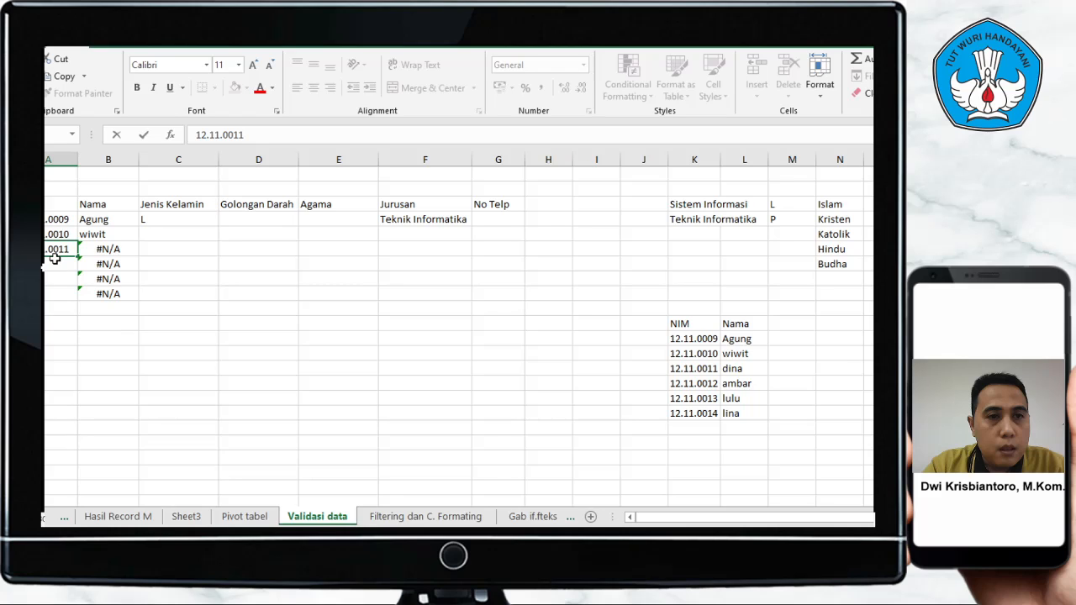
- Fill the first student's Jenis Kelamin value L, with its dropdown, down to the next three rows
click(206, 221)
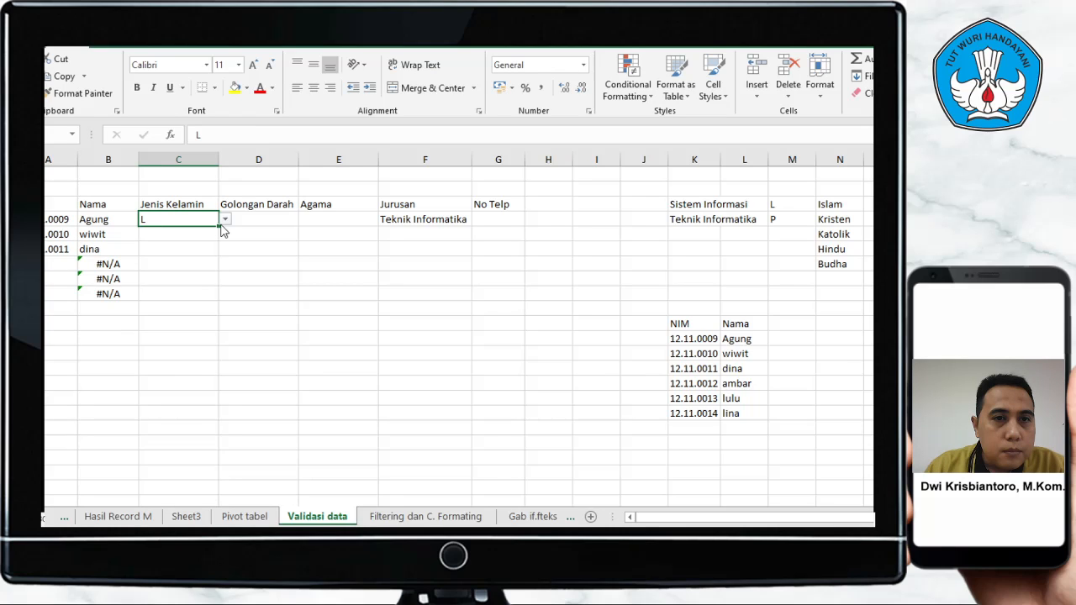
drag(219, 226, 191, 266)
click(191, 252)
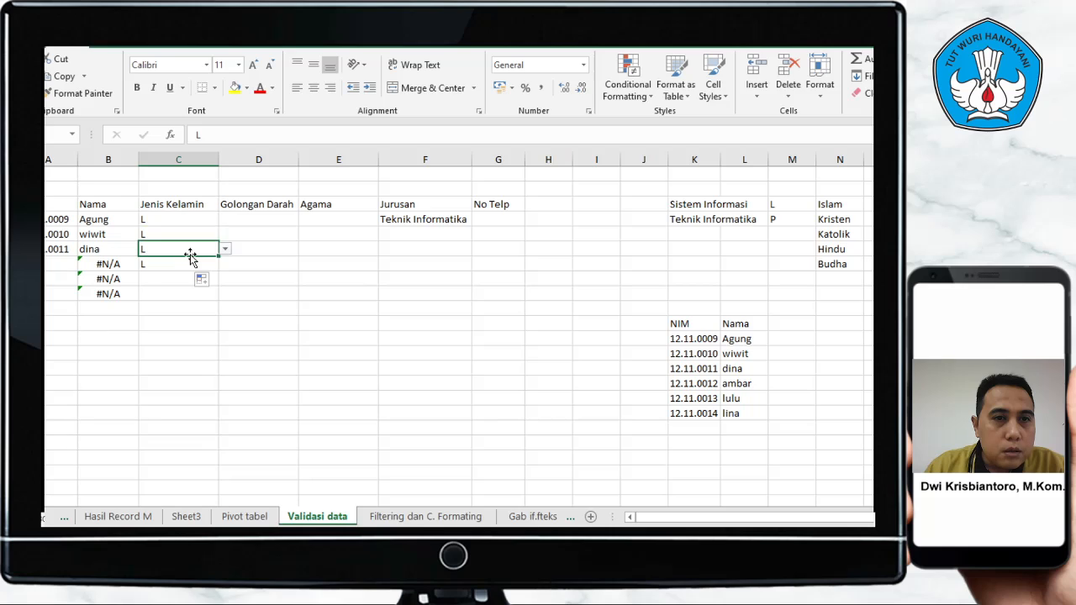